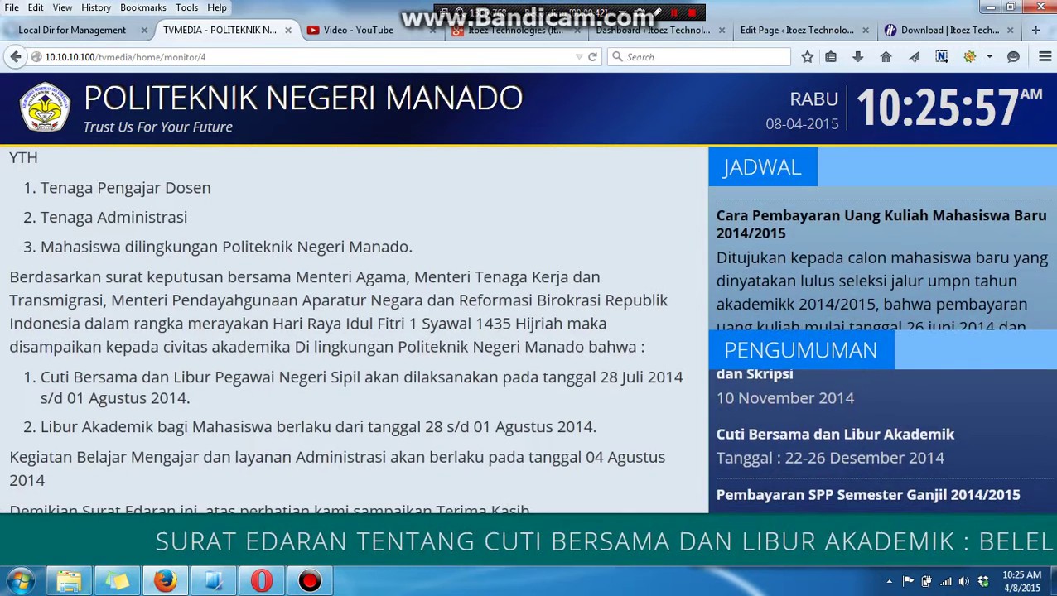
Go back and try the /tvmedia/login address, returning from its 404 page.
key(alt+Left)
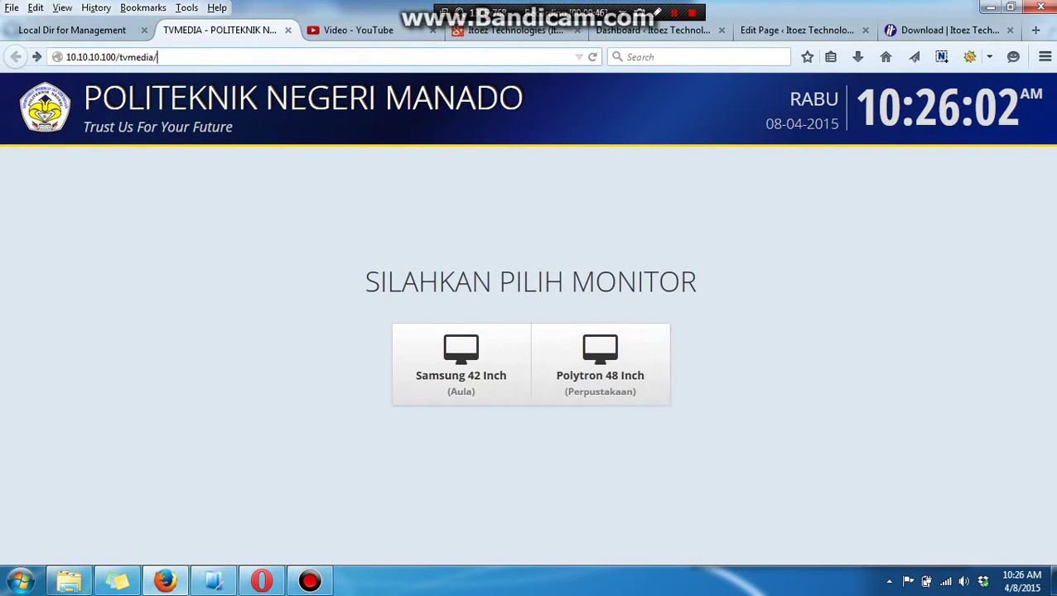
key(ctrl+l)
key(End)
text(l)
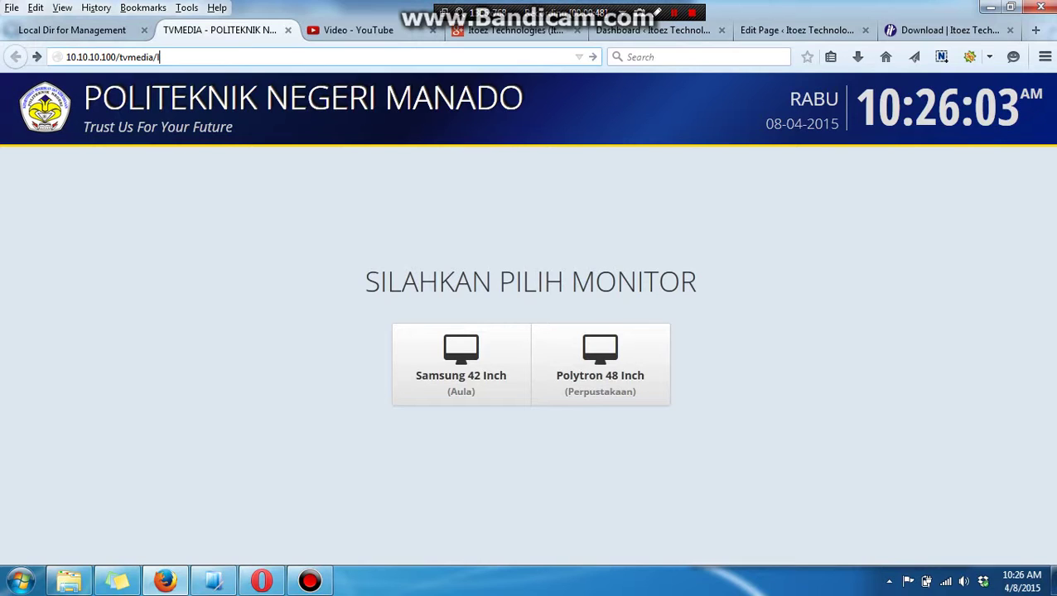
text(ogin)
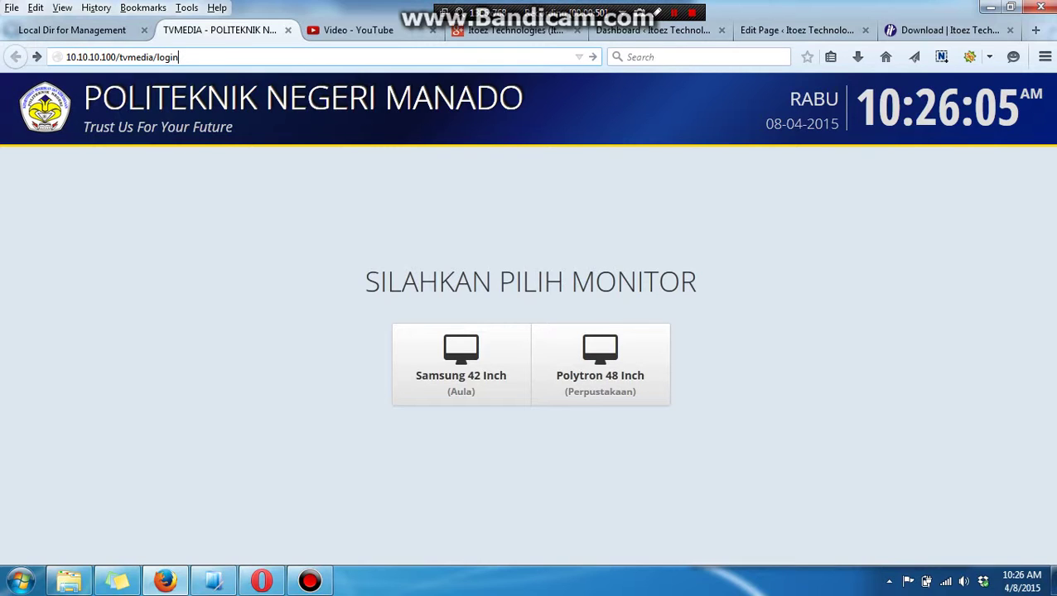
key(Return)
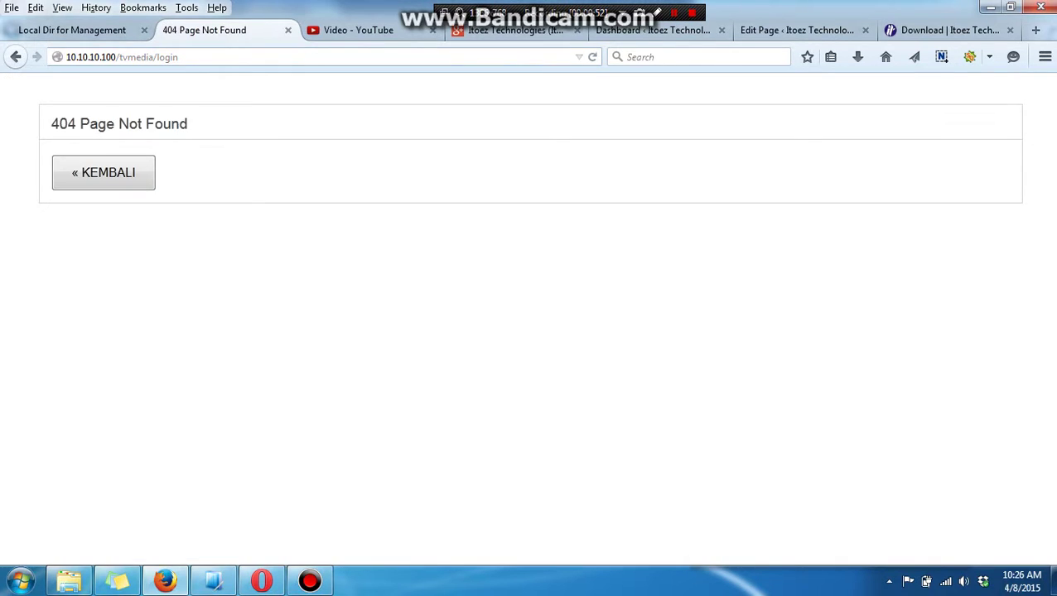
click(104, 172)
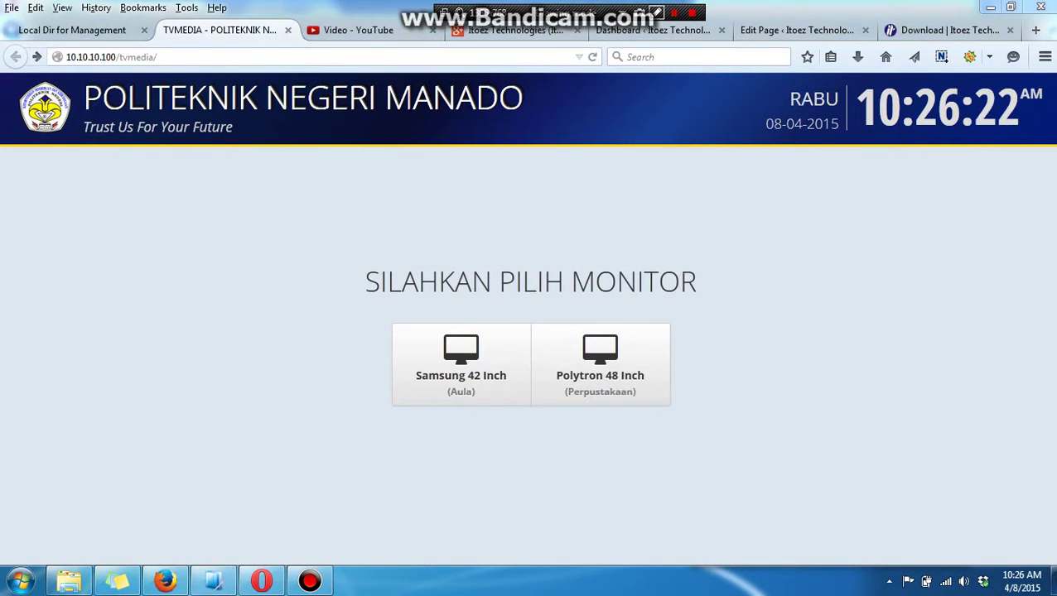
Load the /tvmedia/admin operator login page.
click(158, 56)
click(162, 57)
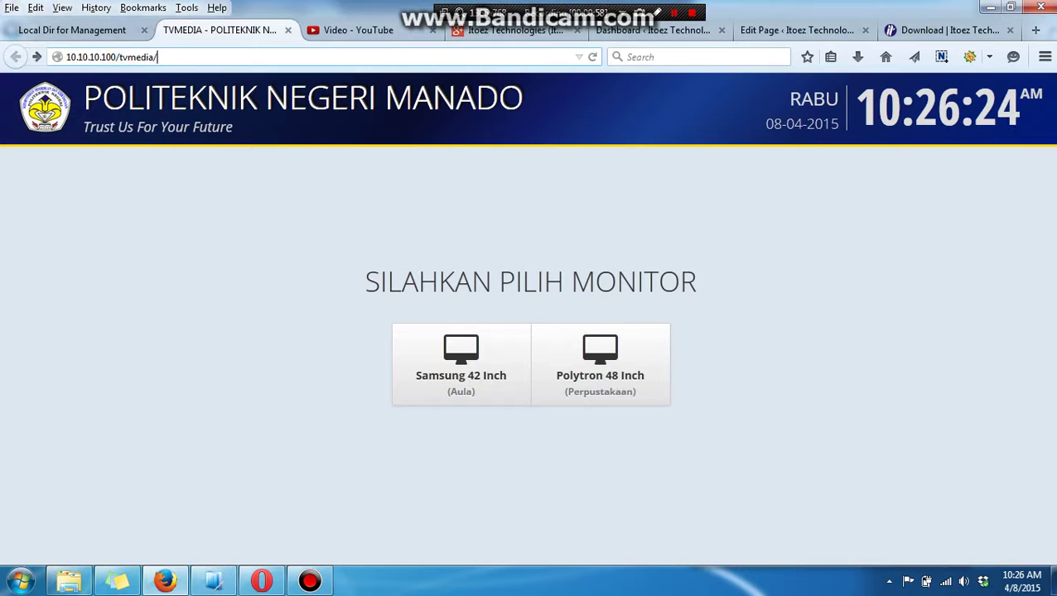
text(admin)
key(Return)
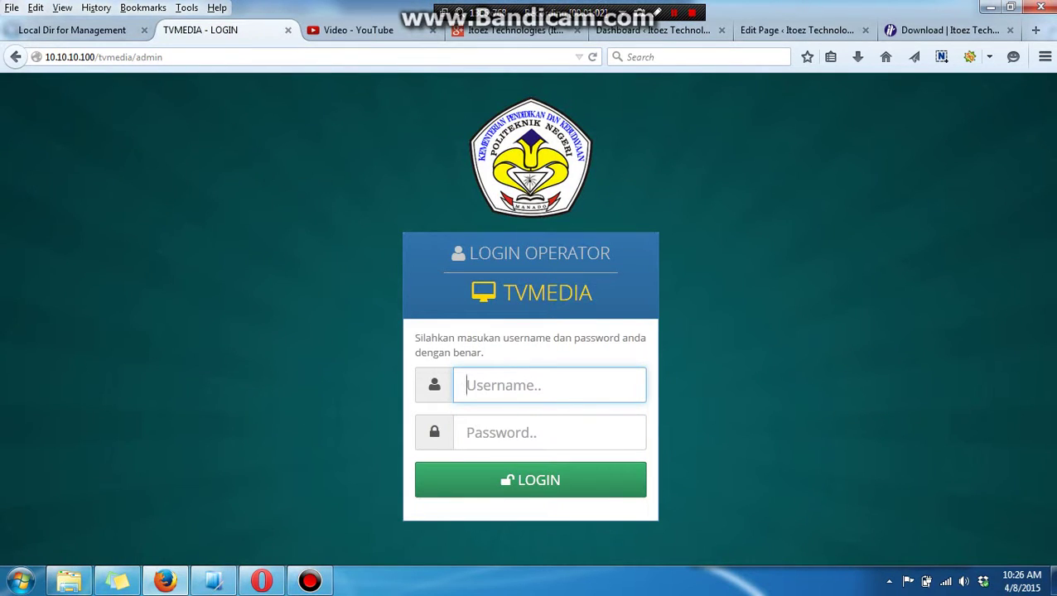
Sign in with the operator username and the account password.
click(549, 433)
click(549, 385)
text(admin)
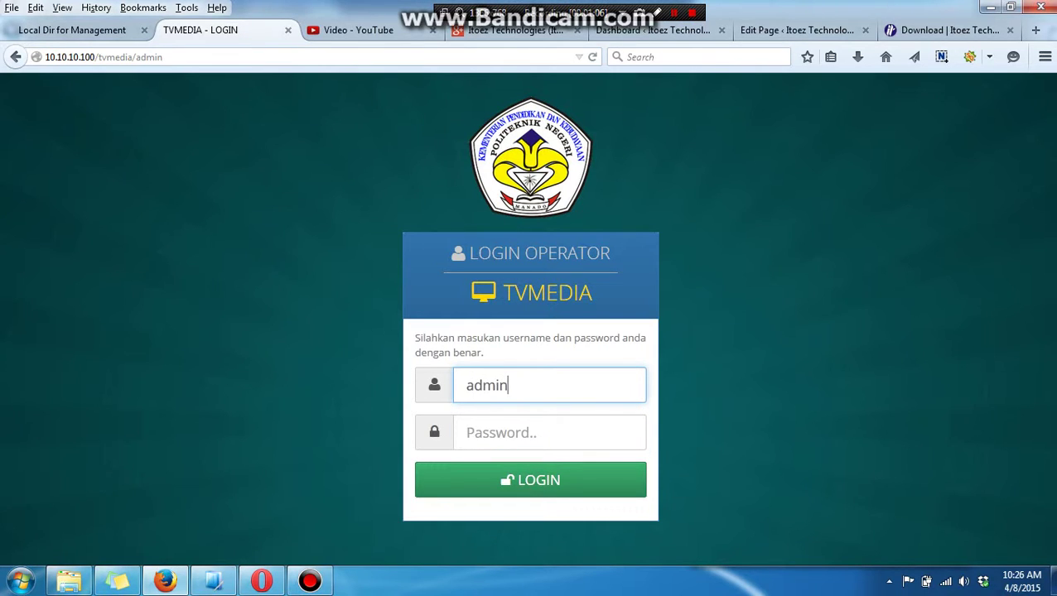
key(Tab)
text(admin)
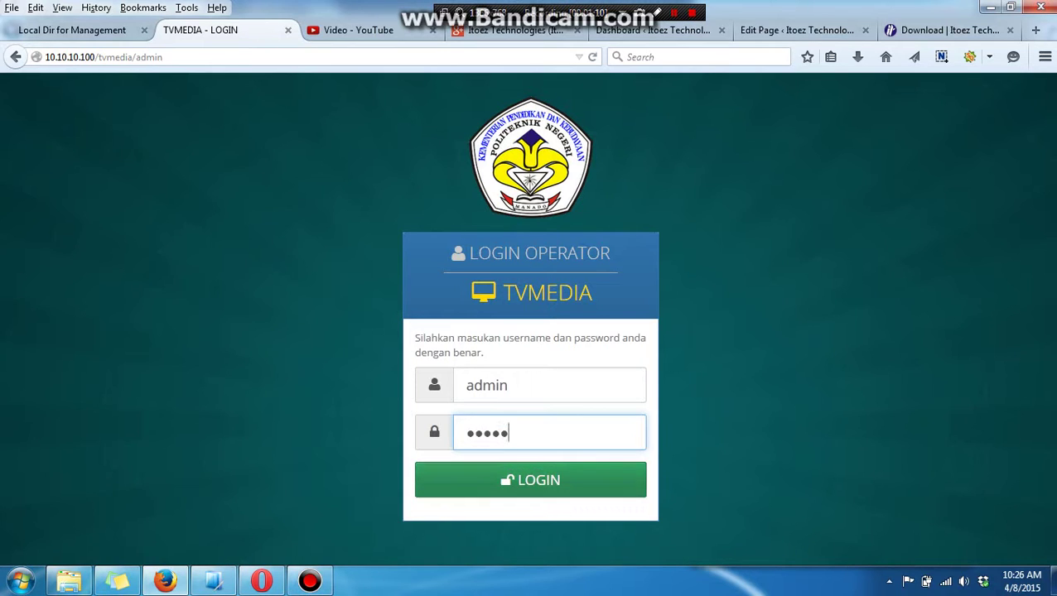
key(Return)
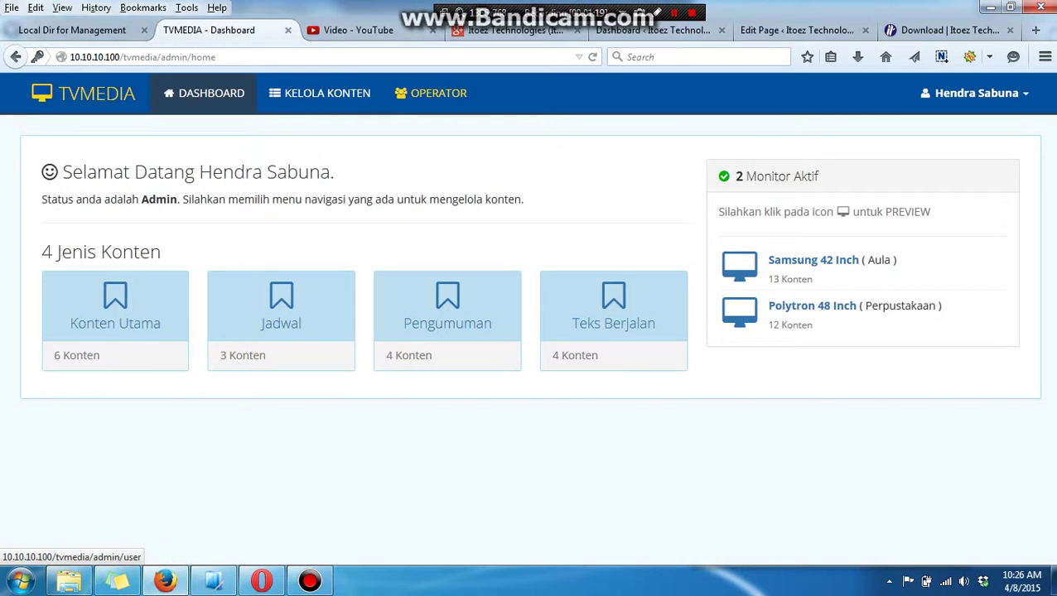
Check the user dropdown, then open the Konten Utama list from the dashboard.
click(976, 93)
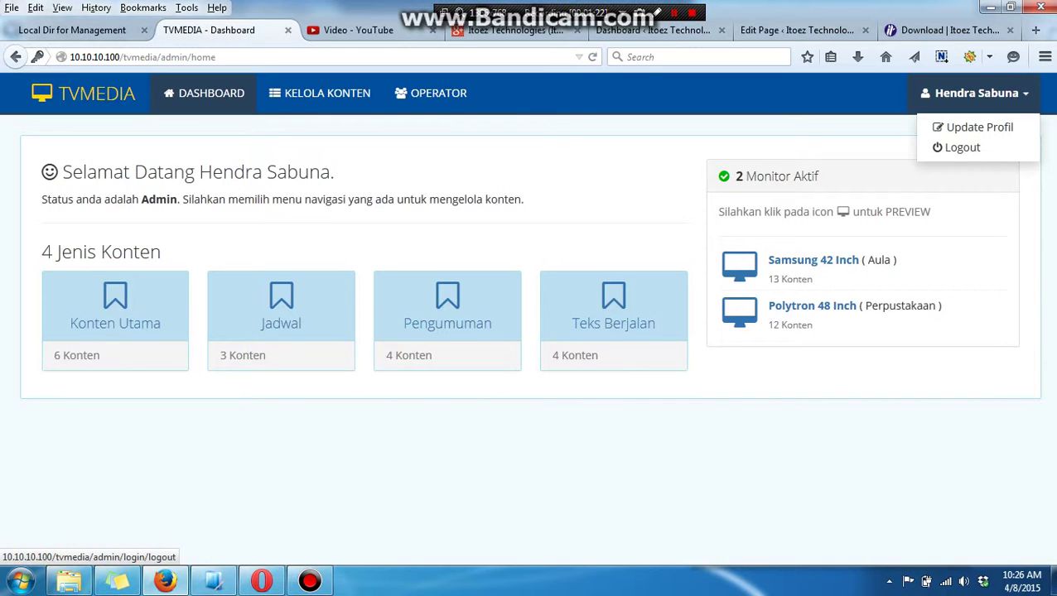
key(Escape)
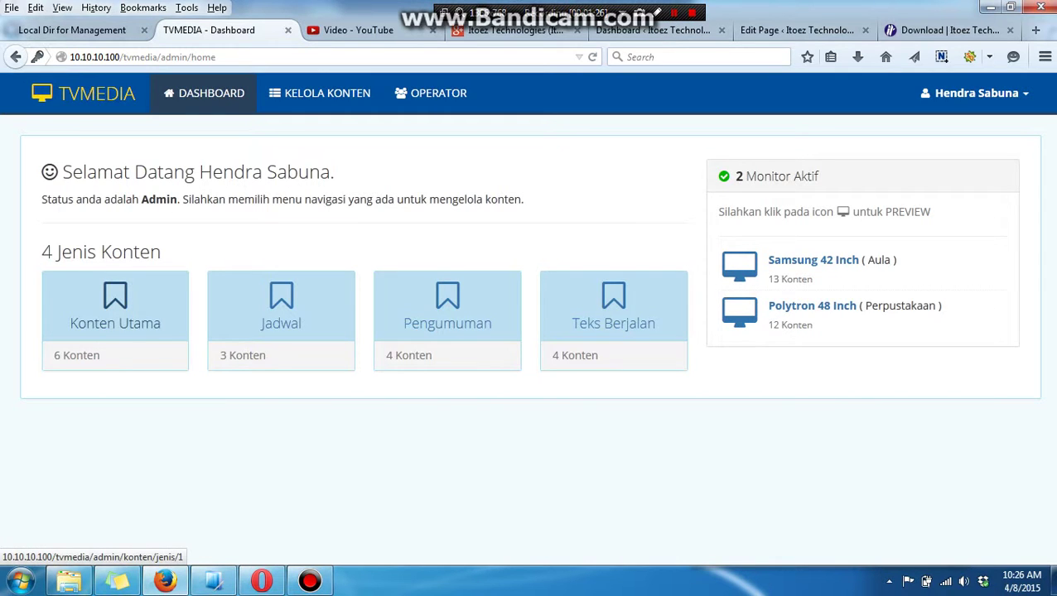
click(115, 308)
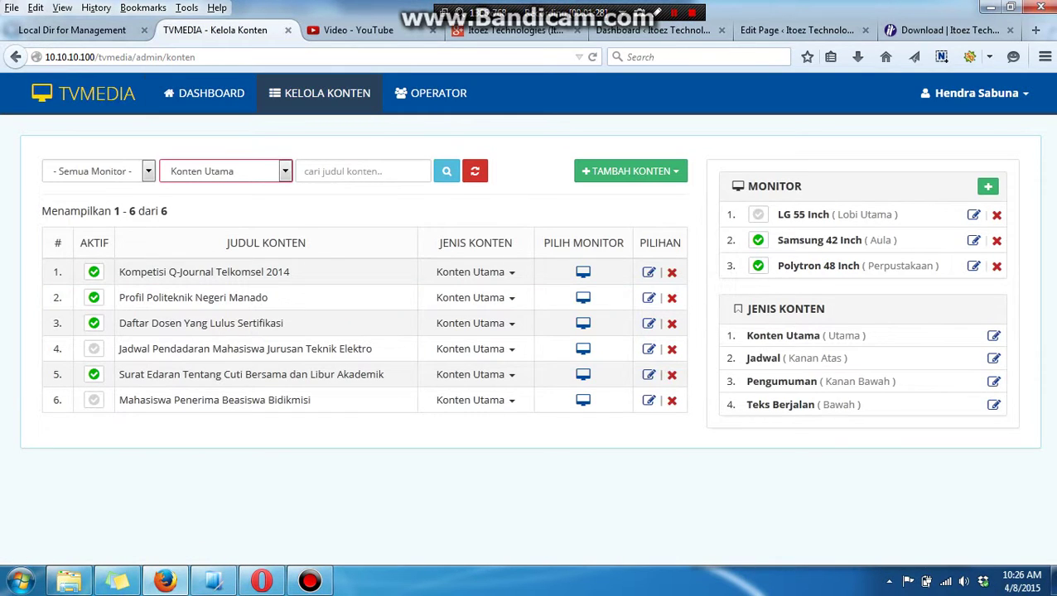
Filter Kelola Konten to Jadwal items on the LG 55 Inch monitor.
key(alt+Down)
key(Down)
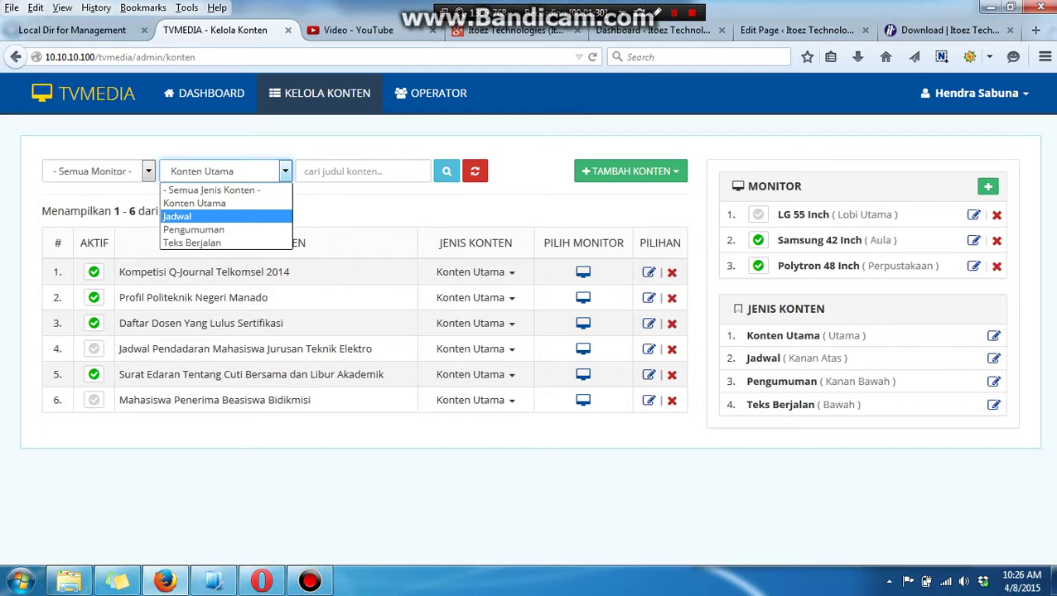
key(Return)
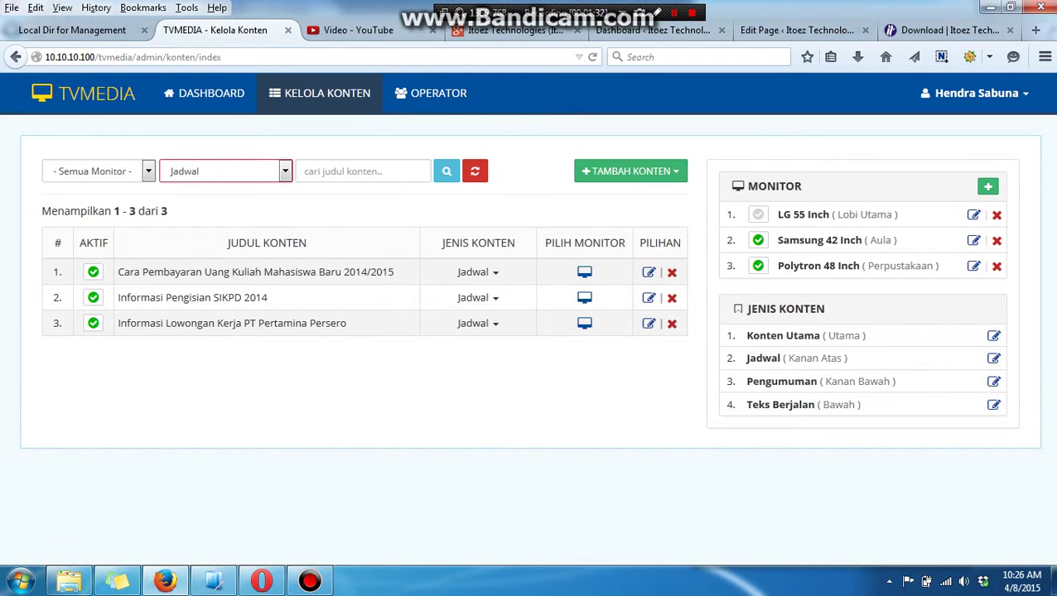
key(shift+Tab)
key(alt+Down)
key(Down)
key(Return)
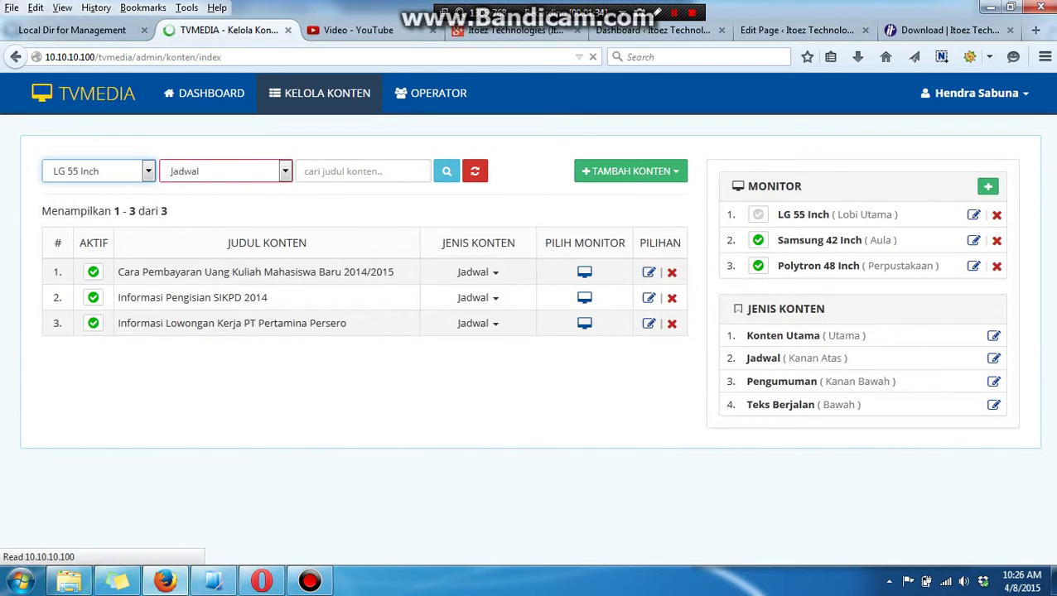
key(Tab)
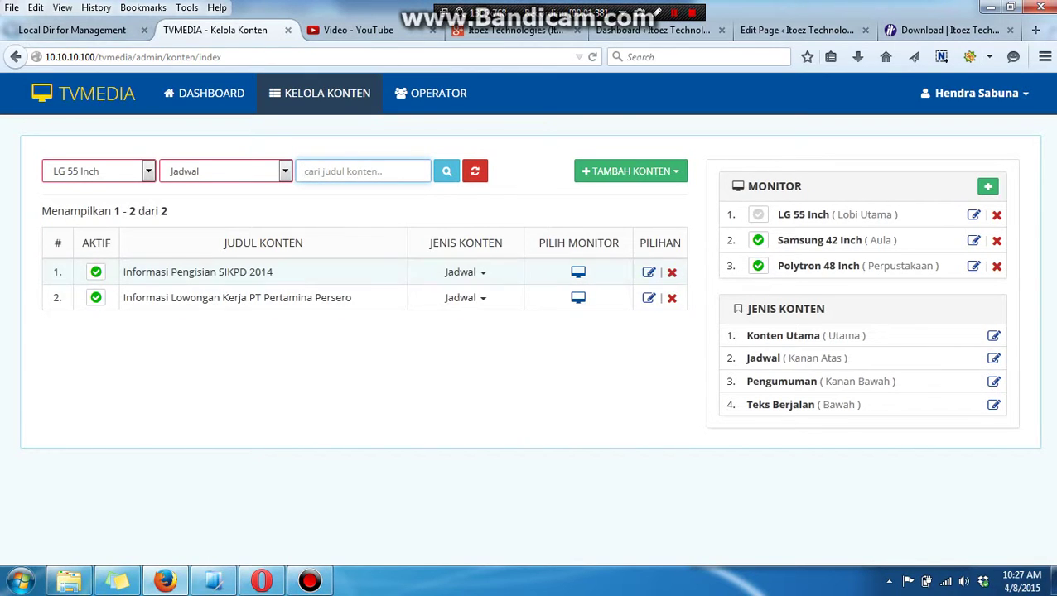
Review the SIKPD item's monitor assignment unchanged and choose Konten Utama as its type.
click(578, 271)
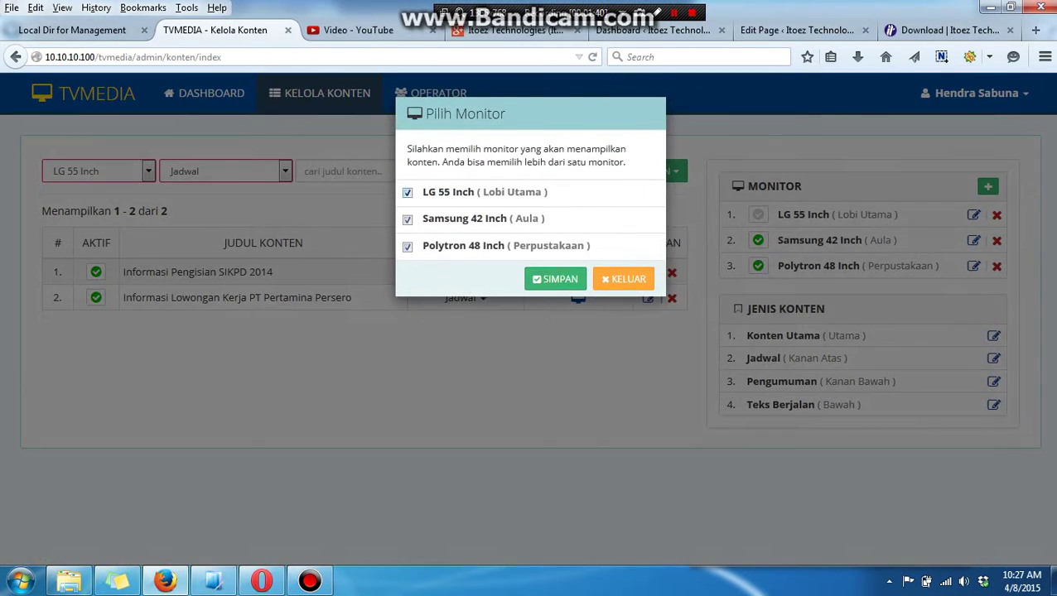
key(Tab)
key(Tab)
key(Tab)
key(Return)
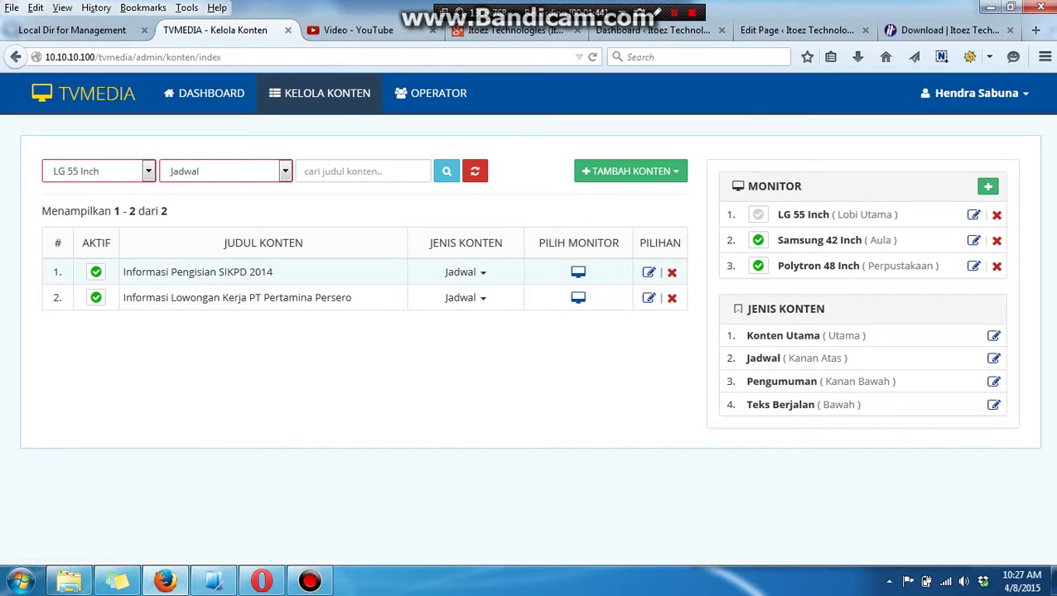
key(shift+Tab)
key(Return)
key(Down)
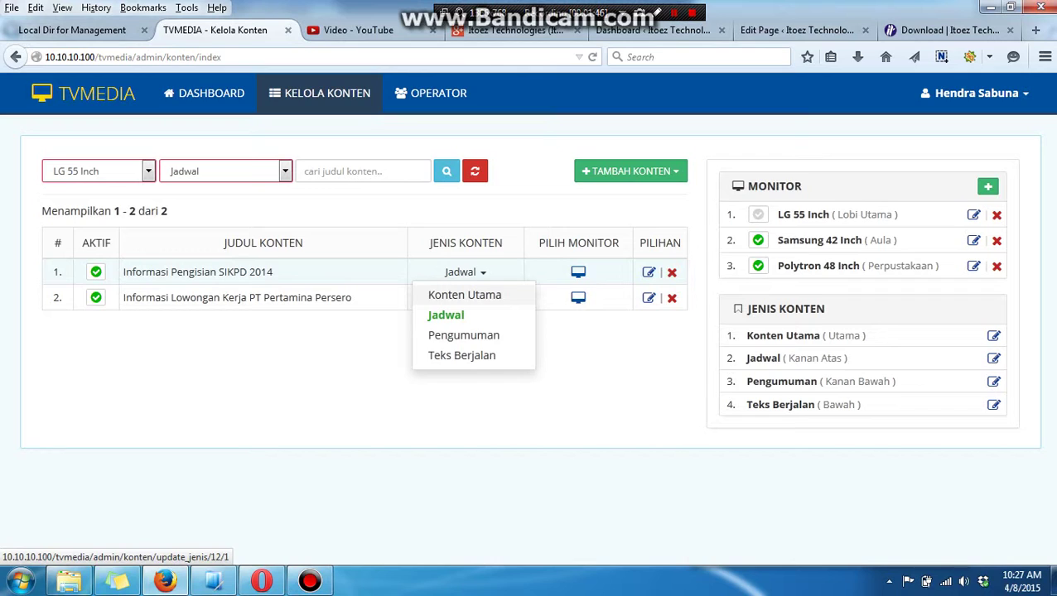
Change Informasi Pengisian SIKPD 2014 to Konten Utama and open the Pertamina job item.
key(Return)
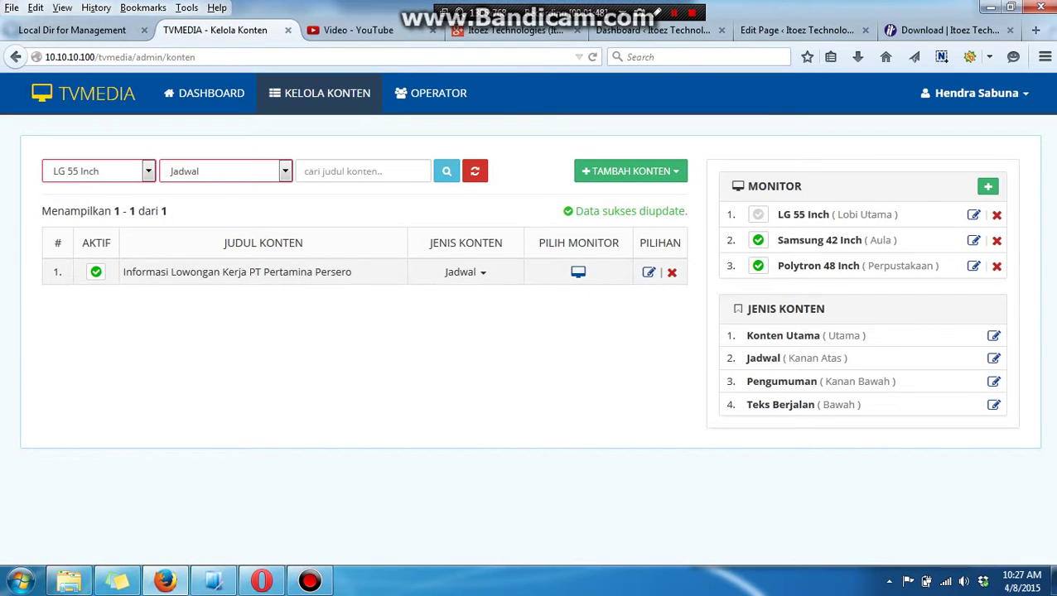
key(Tab)
key(Return)
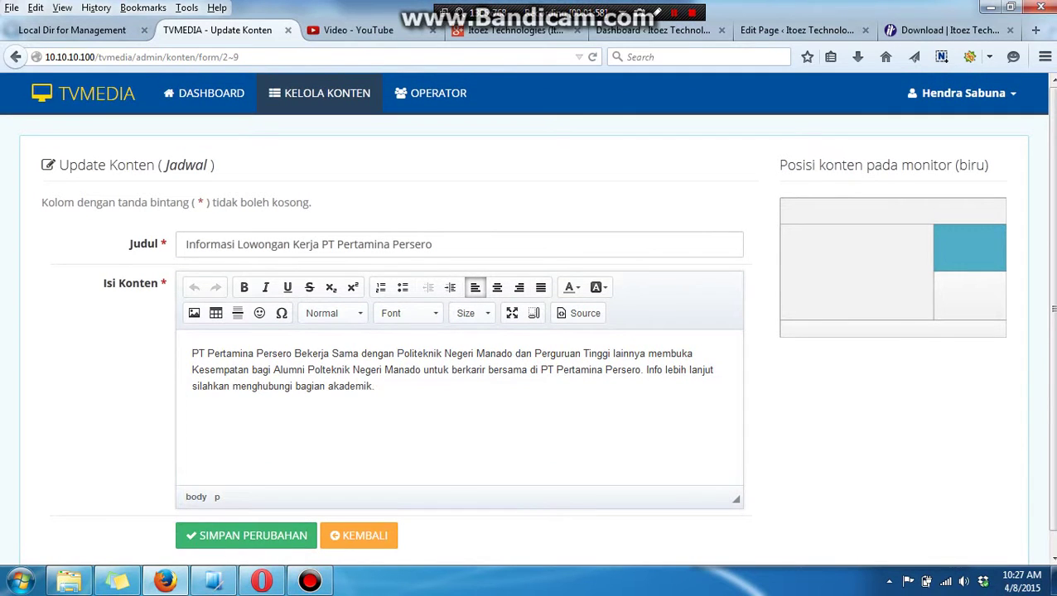
Return to Kelola Konten without saving and bring up the Tambah Monitor dialog.
click(319, 93)
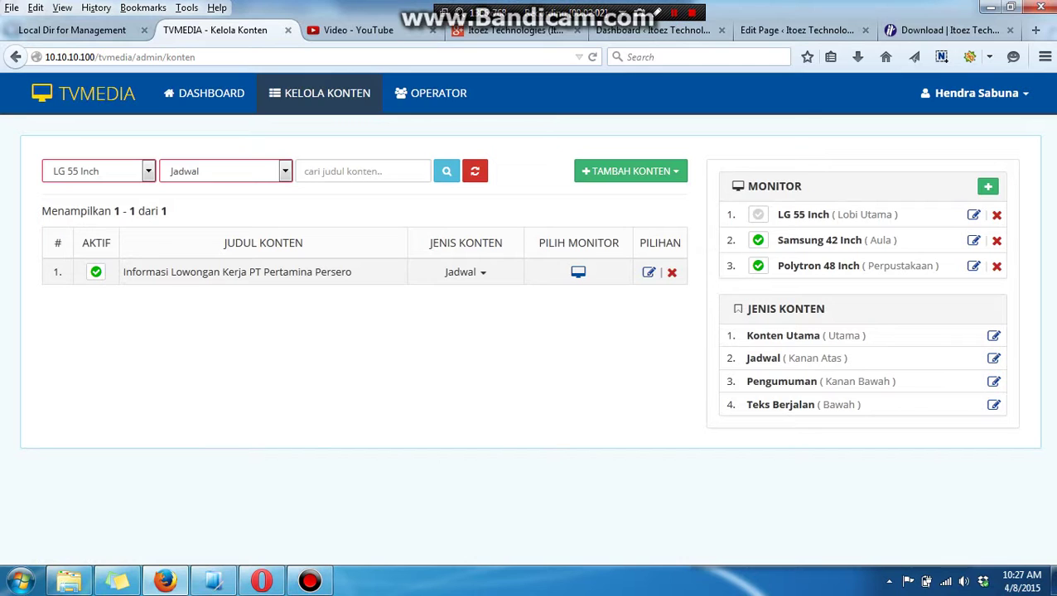
click(988, 186)
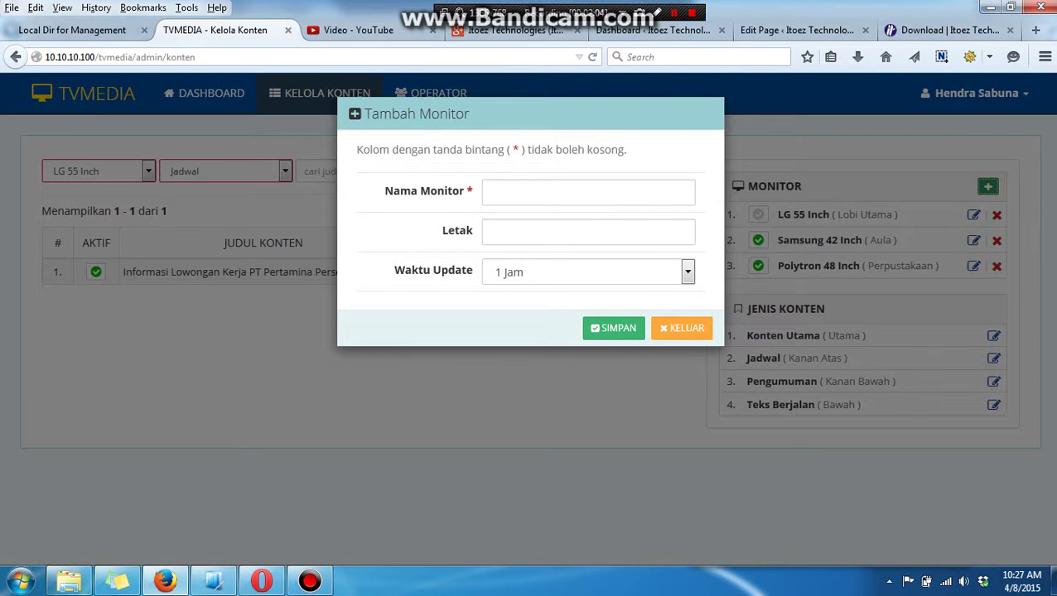
click(588, 232)
click(588, 271)
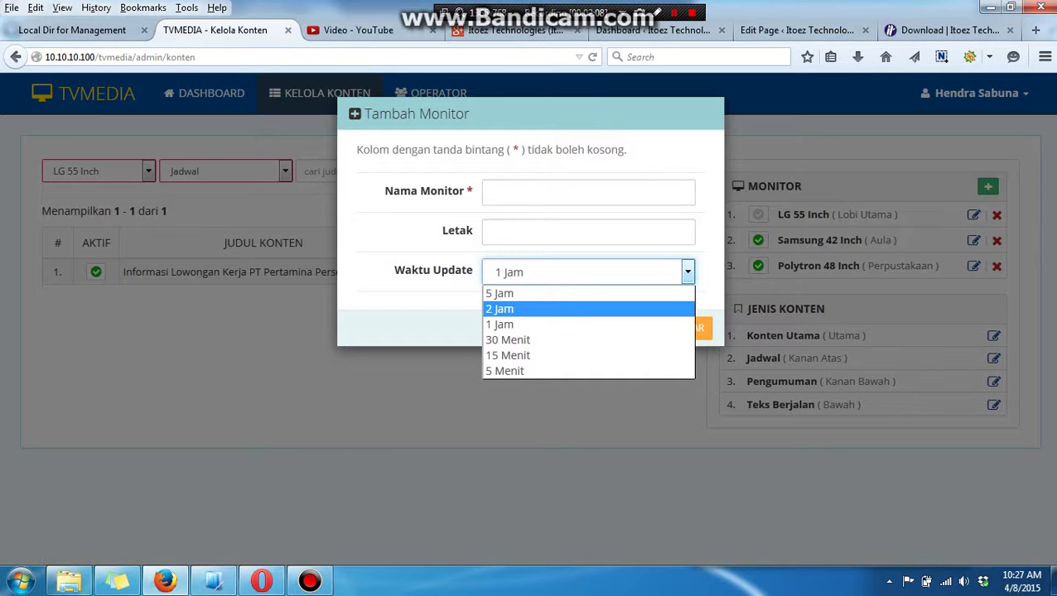
key(Return)
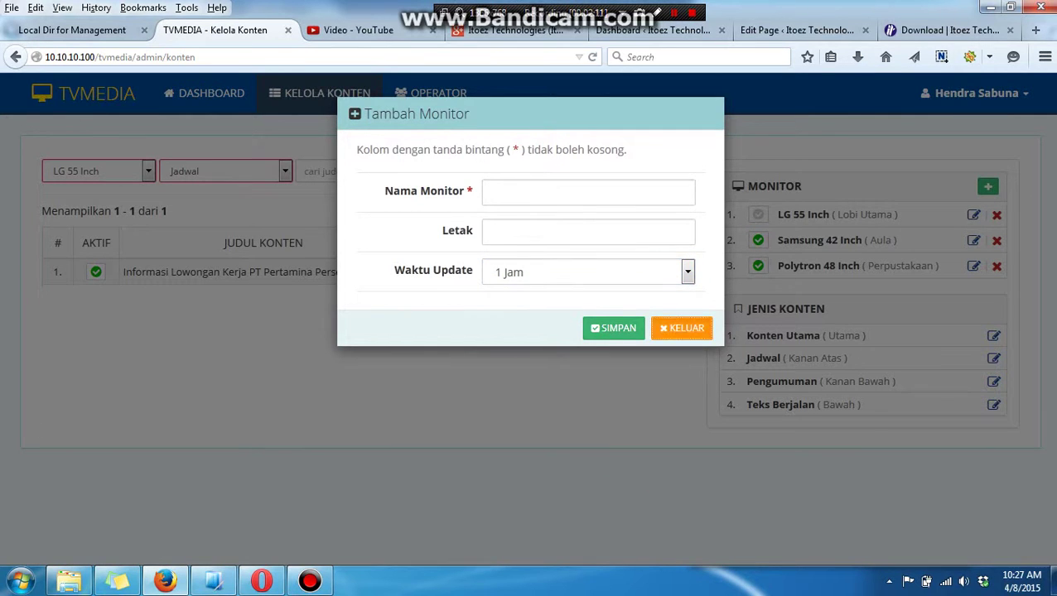
click(681, 328)
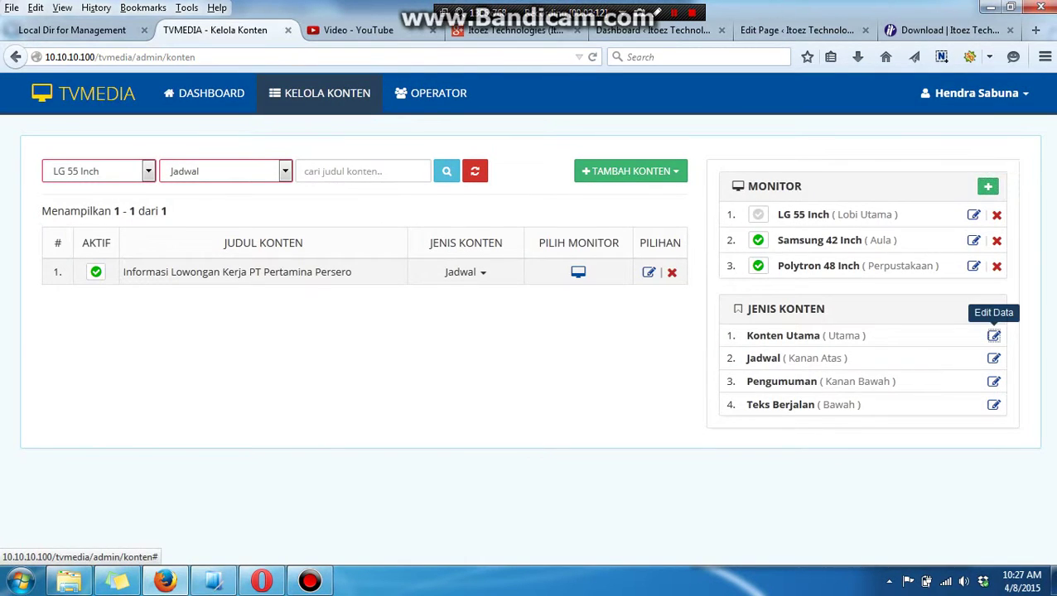
Review the Konten Utama (Utama) and Jadwal (Kanan Atas) content types without changes.
click(993, 336)
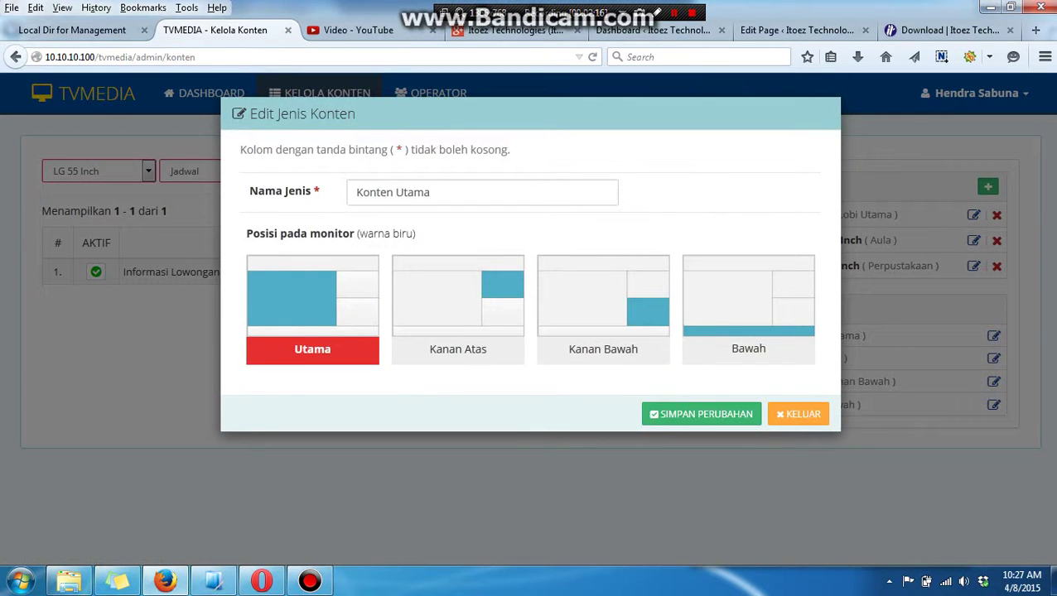
click(431, 192)
key(Tab)
click(796, 414)
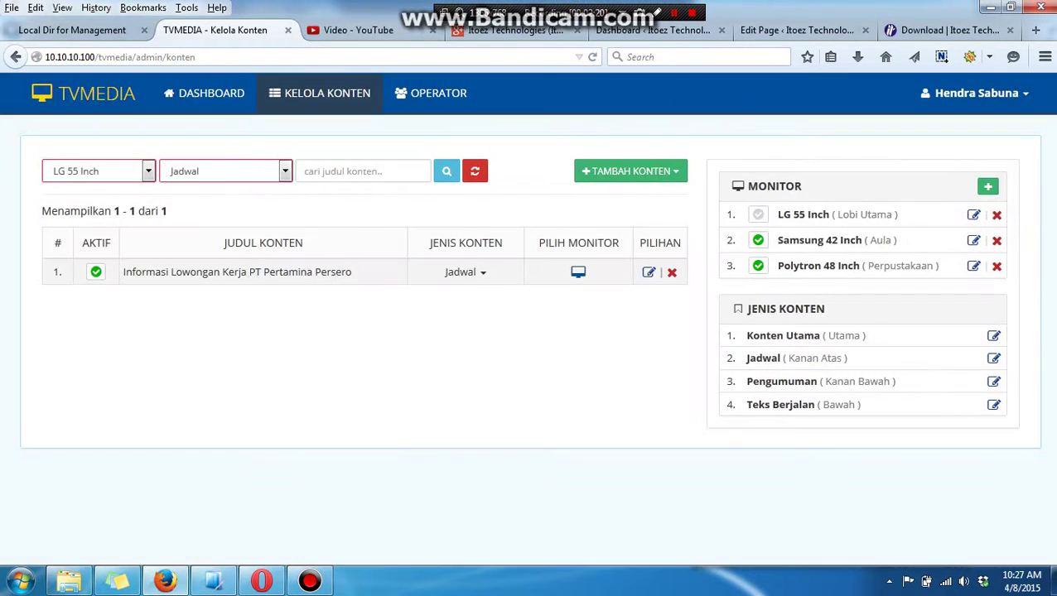
click(993, 358)
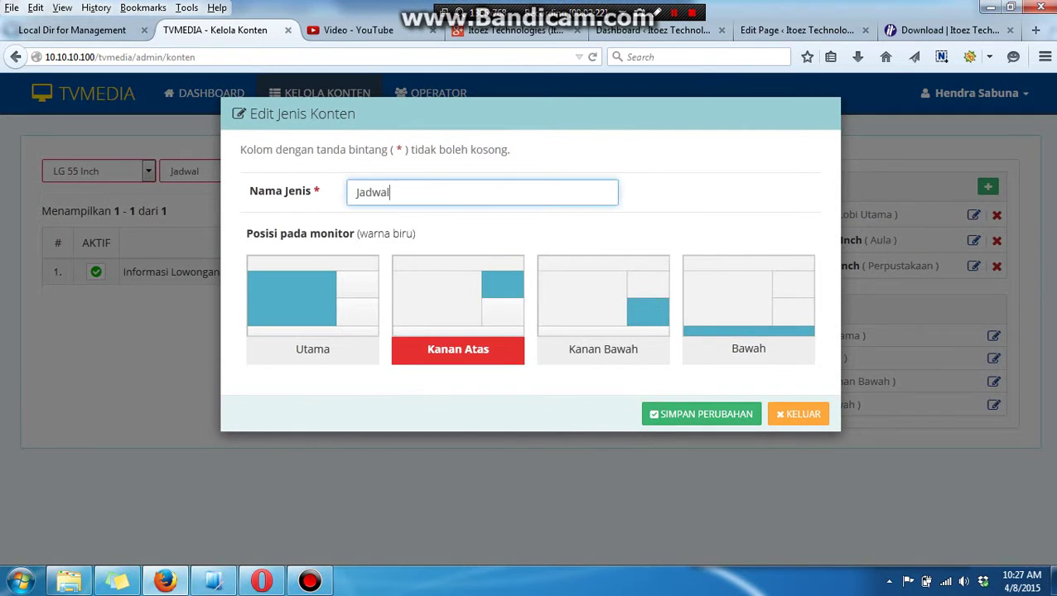
key(Tab)
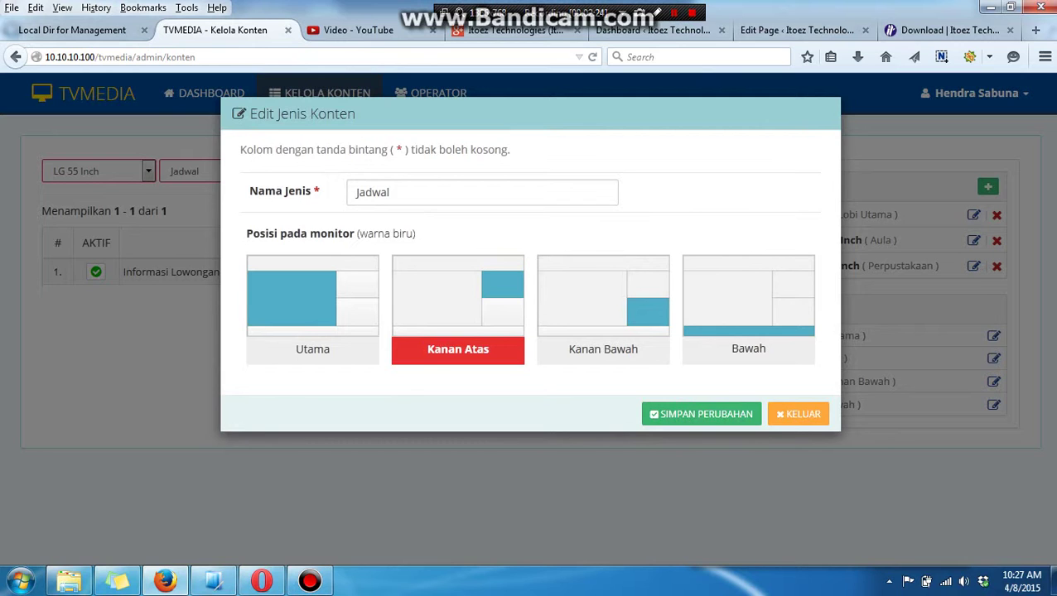
click(797, 415)
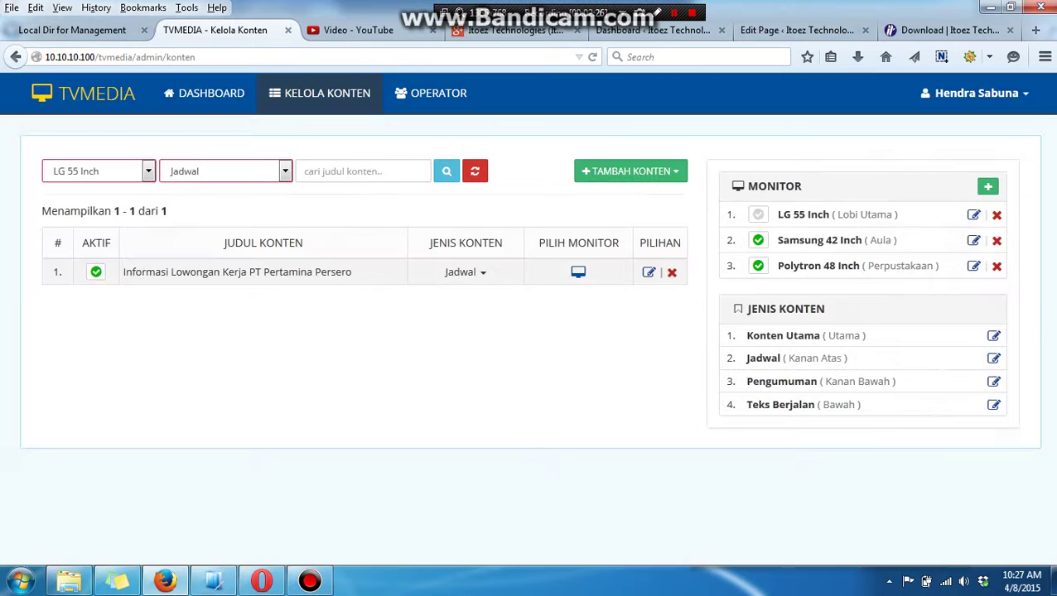
Review the Pengumuman (Kanan Bawah) and Teks Berjalan (Bawah) content types without changes.
click(993, 381)
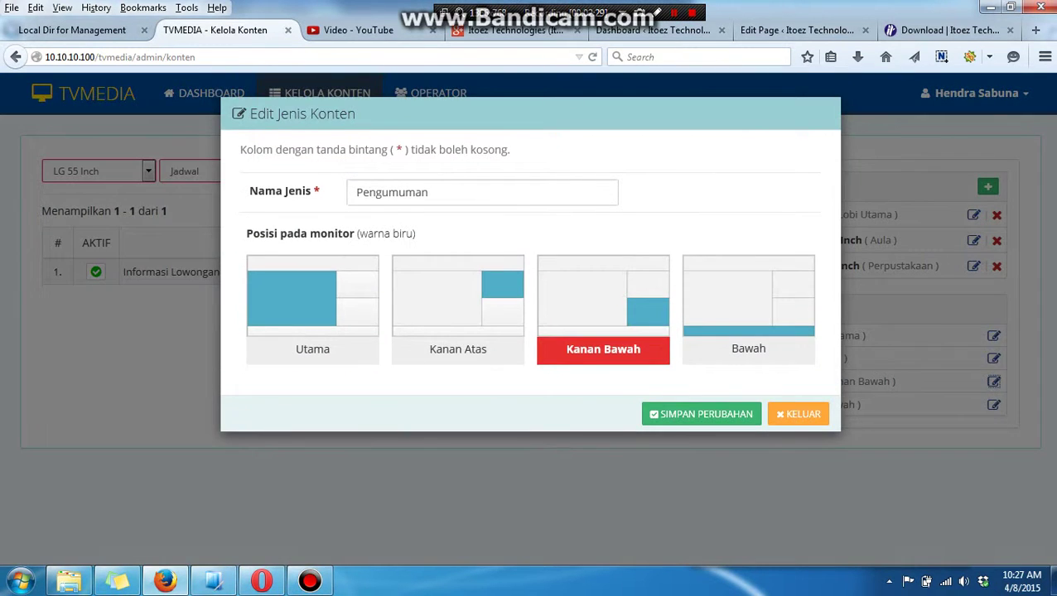
drag(603, 349, 610, 349)
click(798, 414)
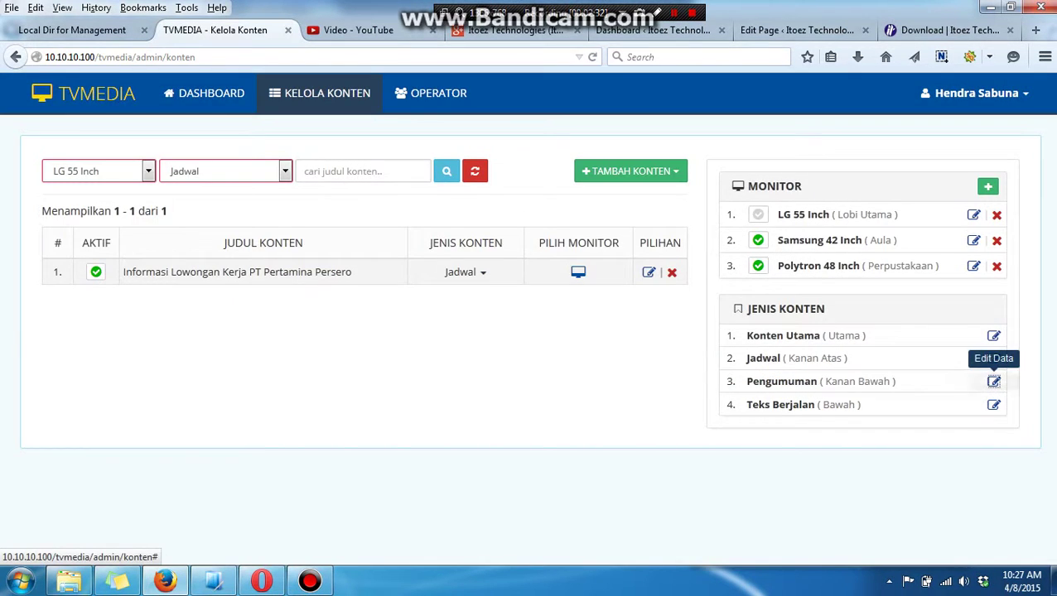
click(993, 405)
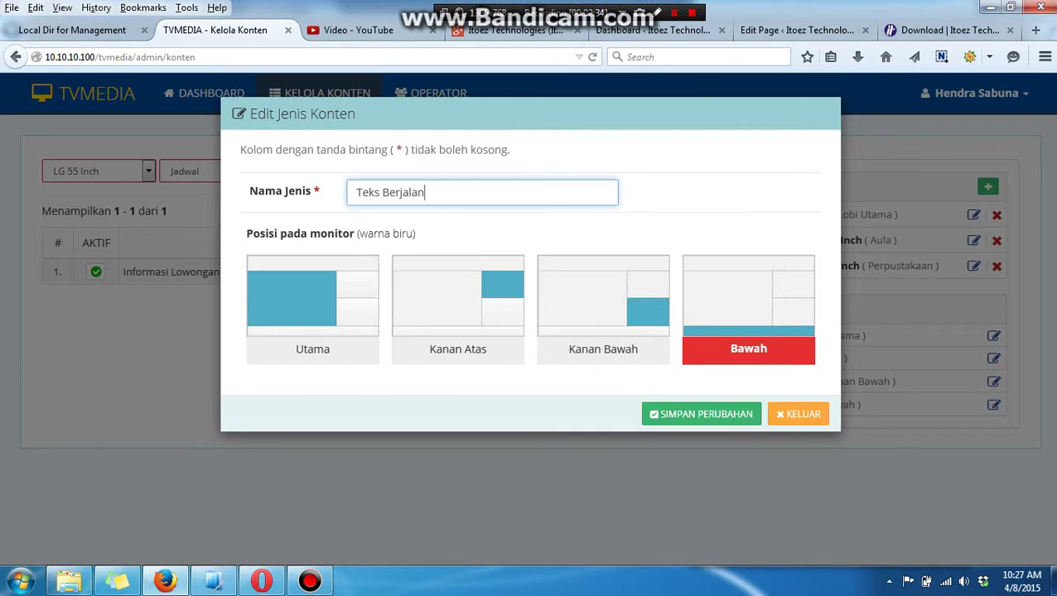
click(798, 414)
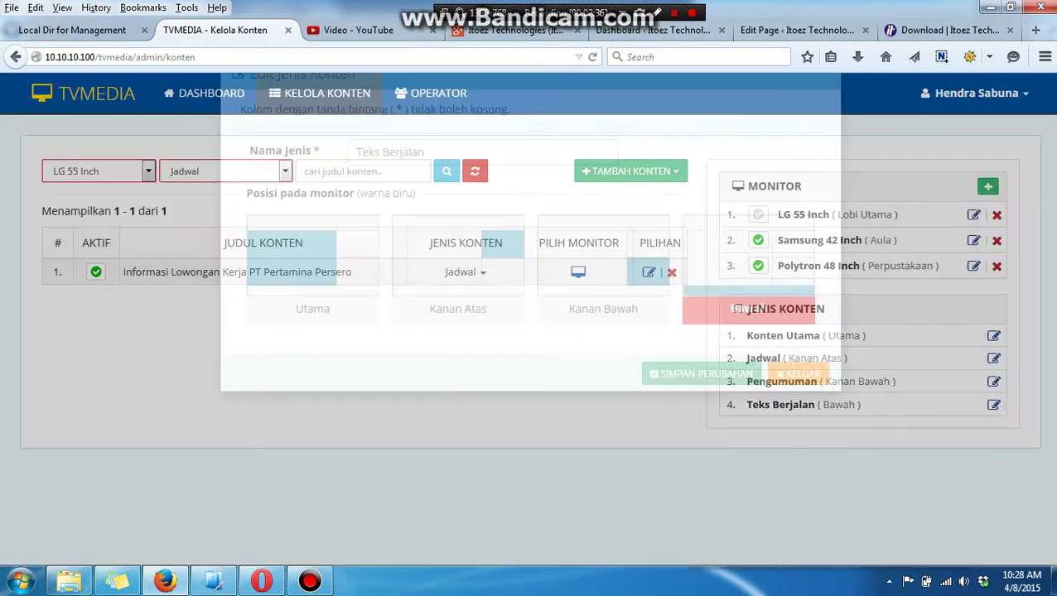
click(630, 170)
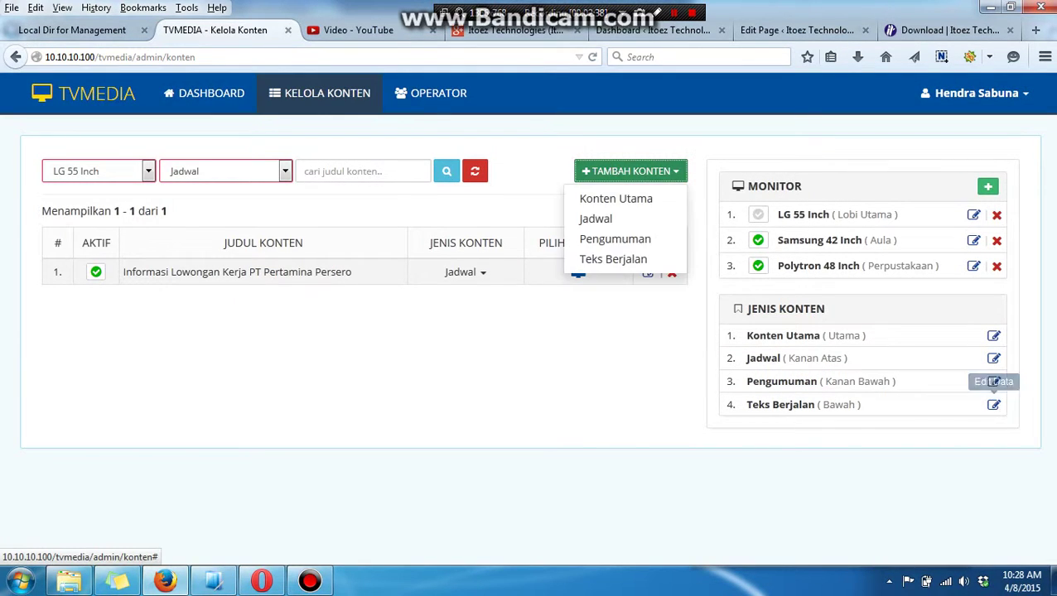
Create a Konten Utama item titled 'Pengumuman Beasiswa' with body 'Beasiswa' and save it.
click(615, 199)
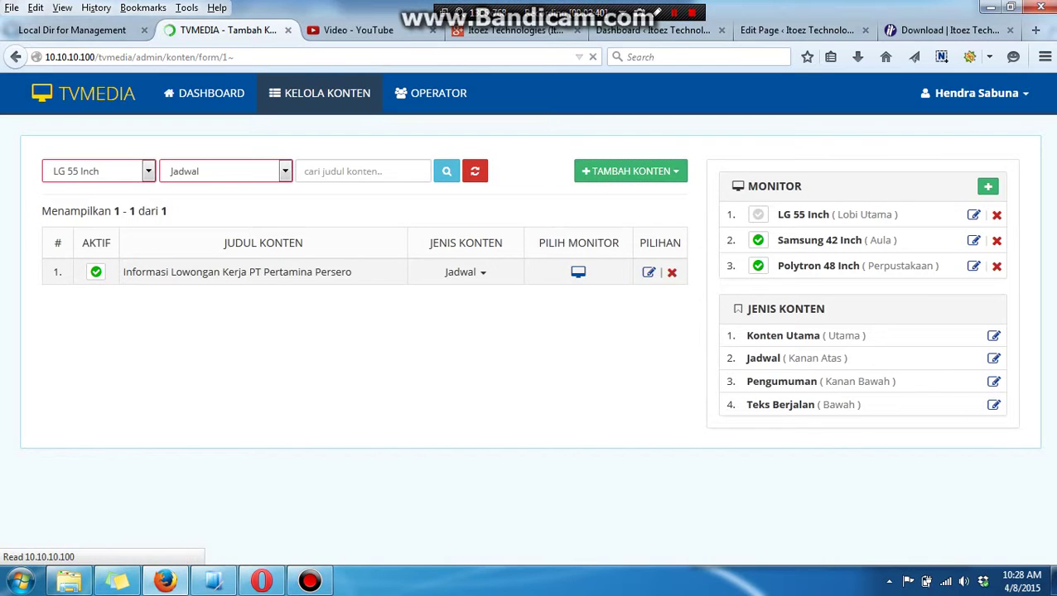
click(187, 243)
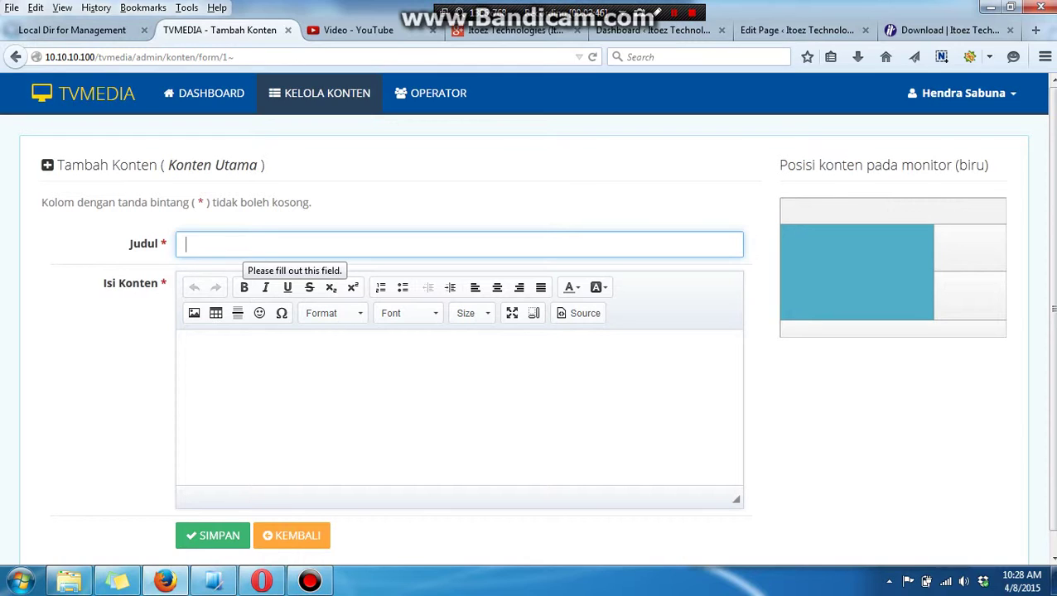
text(Pengu)
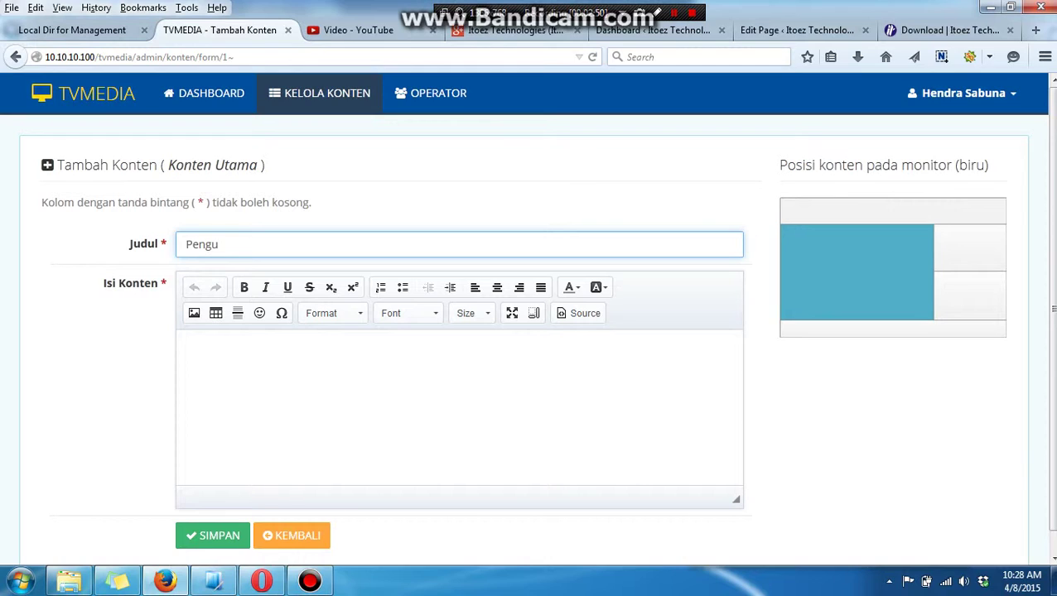
text(muman Beasiswa)
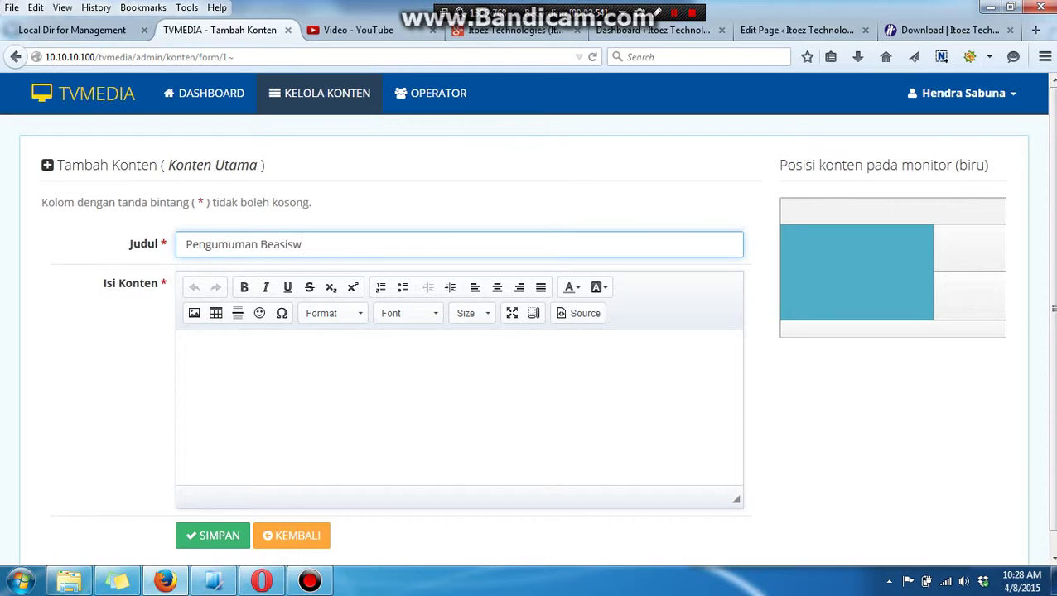
click(193, 354)
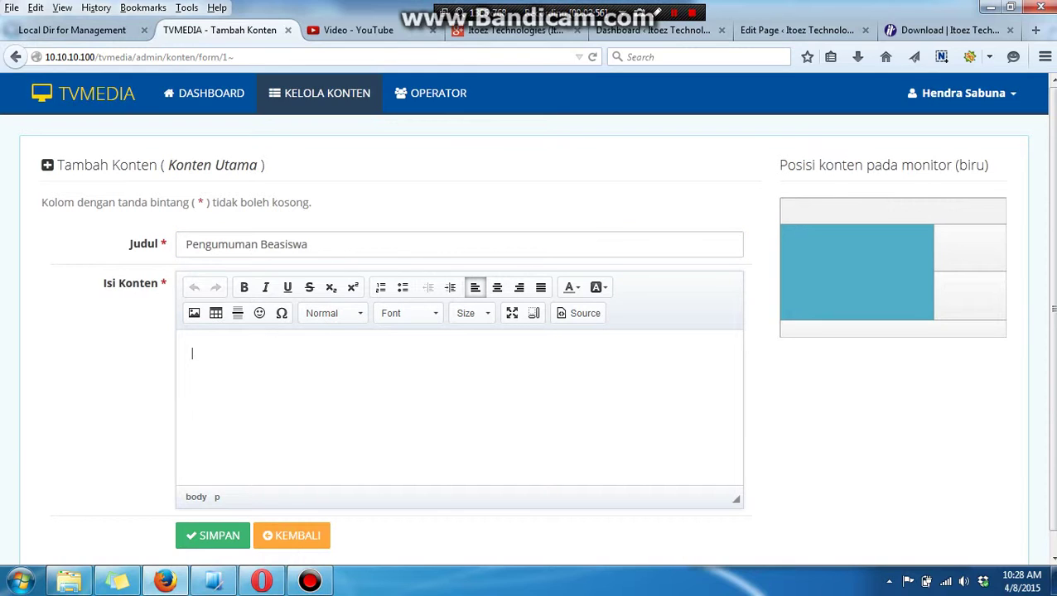
text(Beasiswa)
click(212, 536)
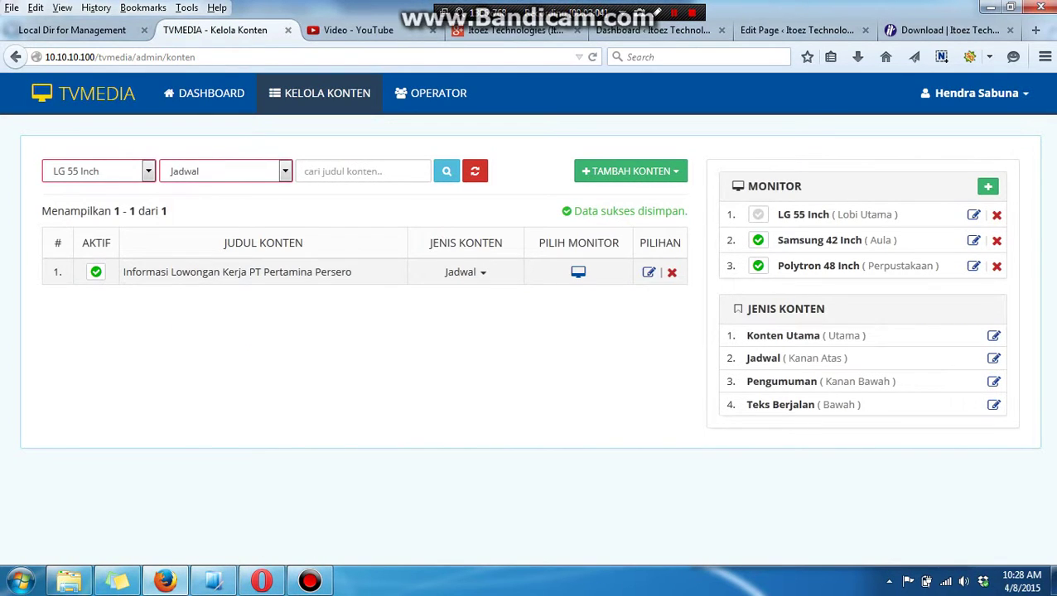
Filter Kelola Konten to Konten Utama items across all monitors.
click(226, 170)
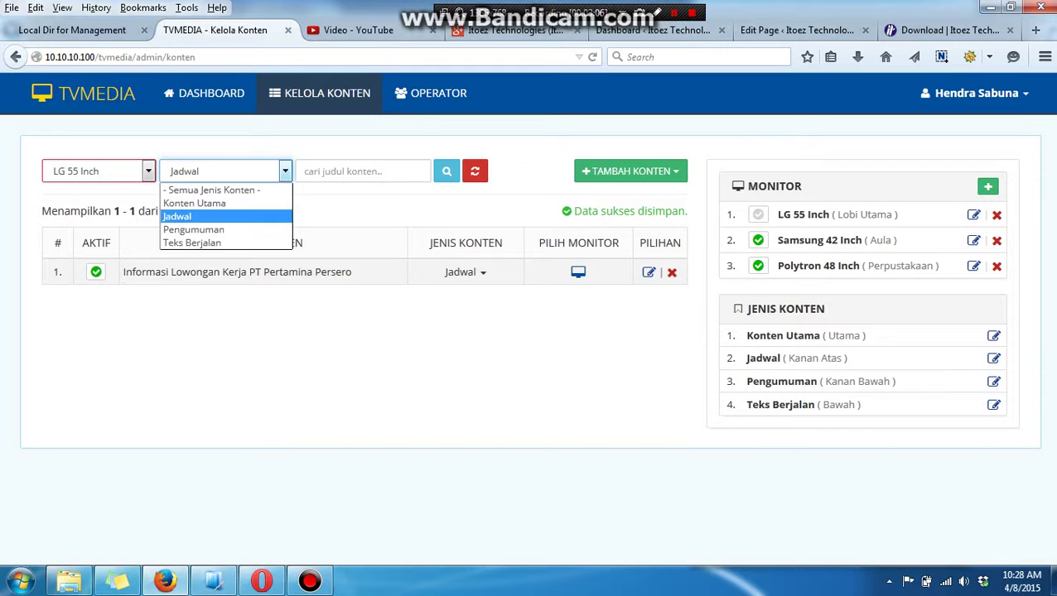
click(199, 202)
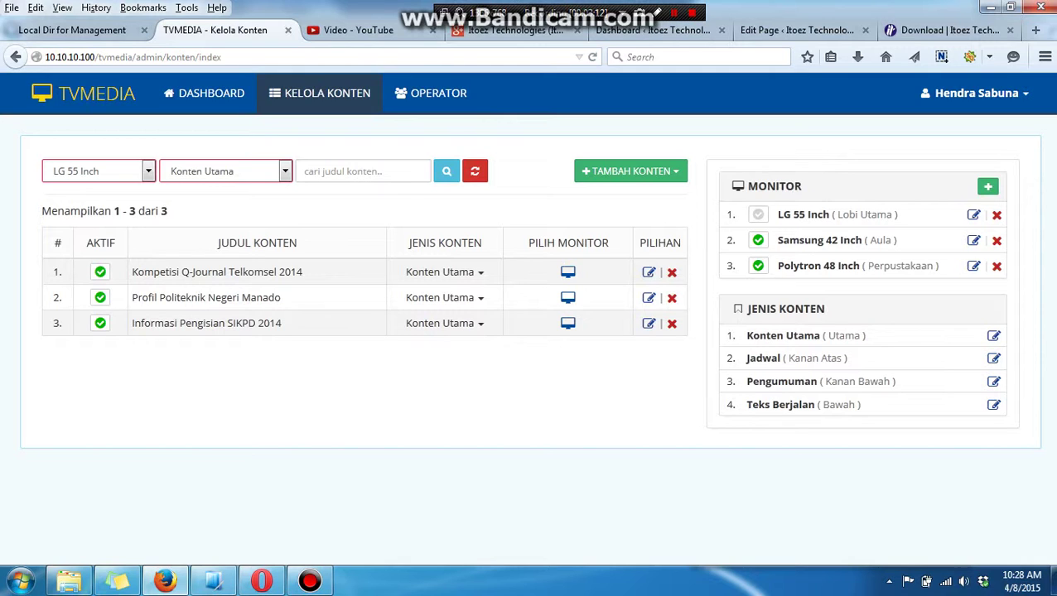
click(98, 171)
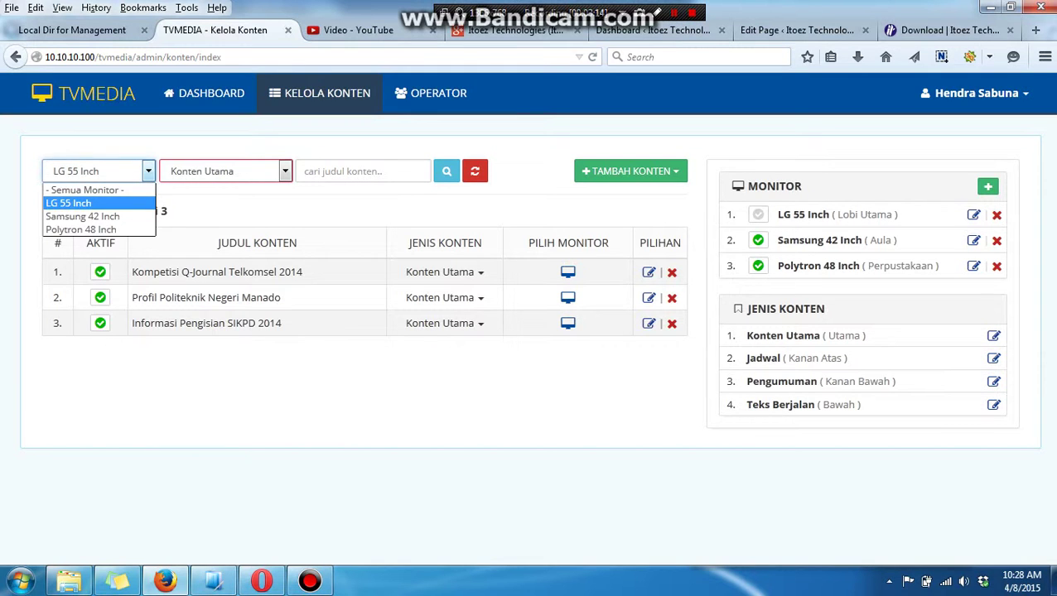
click(70, 184)
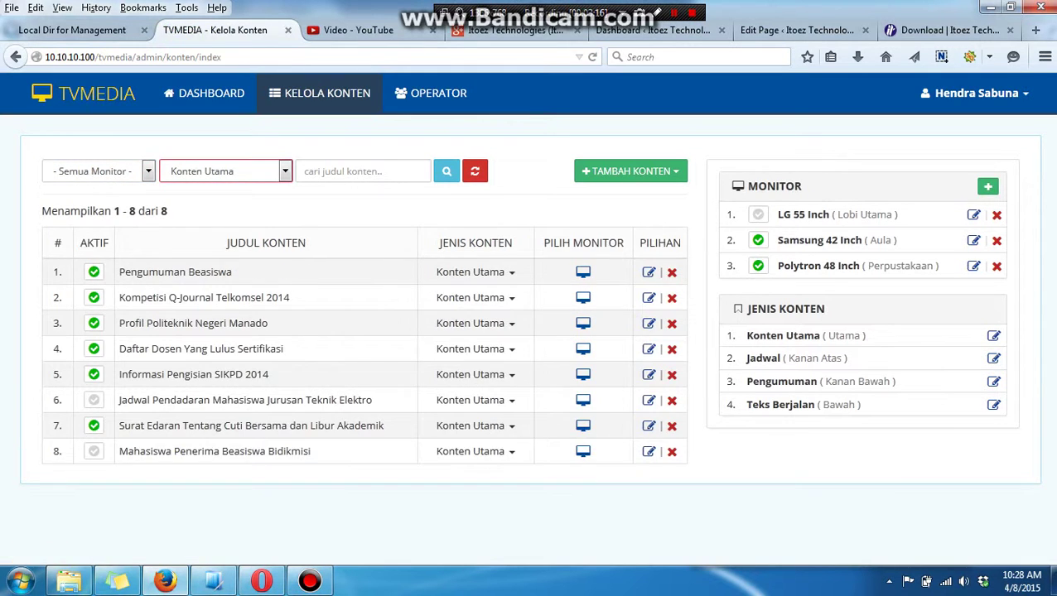
Activate Jadwal Pendadaran and the last inactive Konten Utama item, keeping Pengumuman Beasiswa active.
click(94, 271)
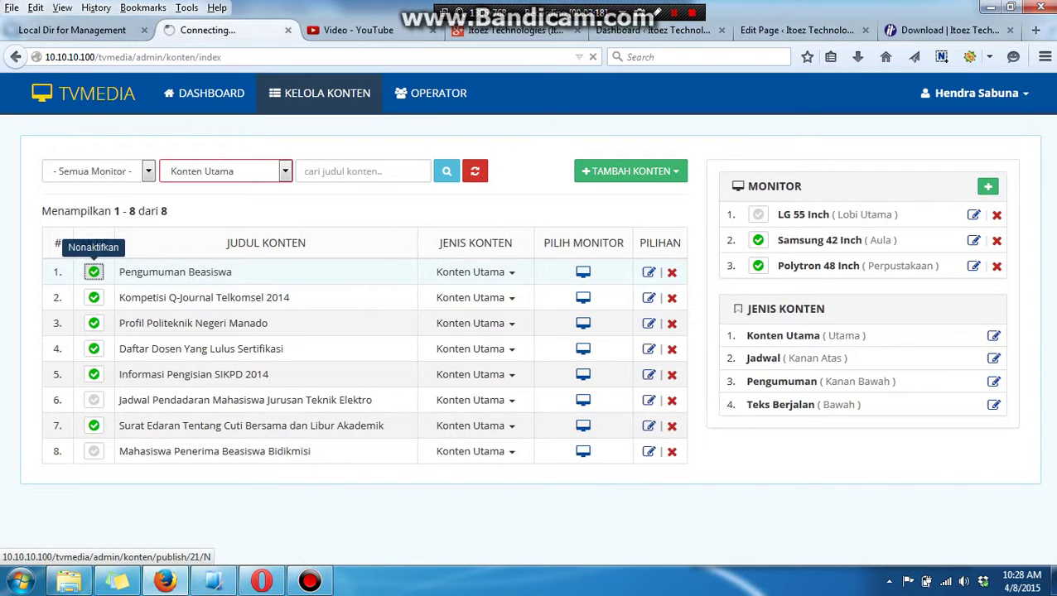
click(94, 271)
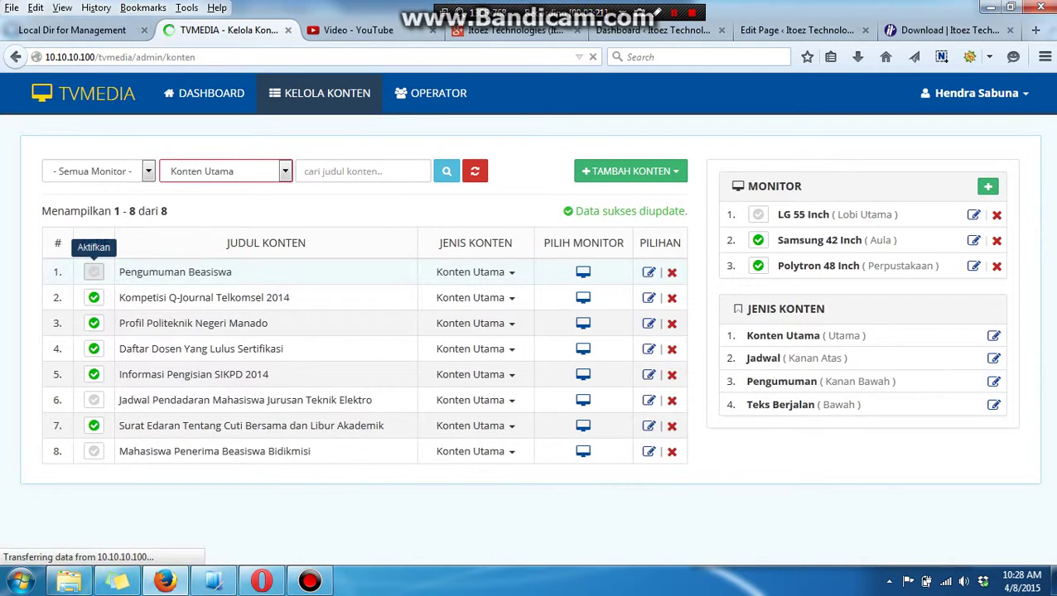
click(94, 400)
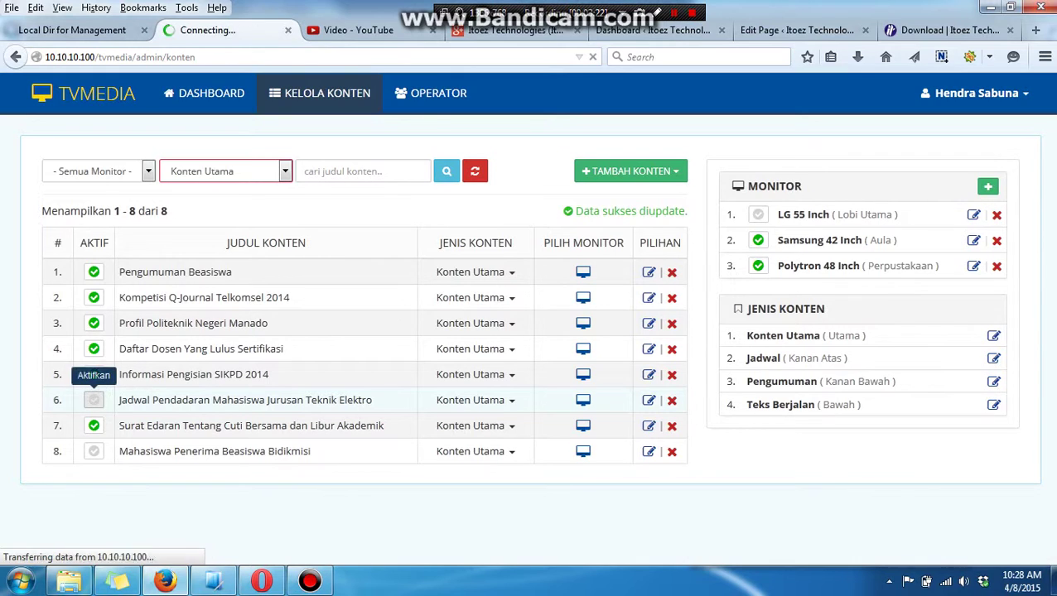
click(94, 425)
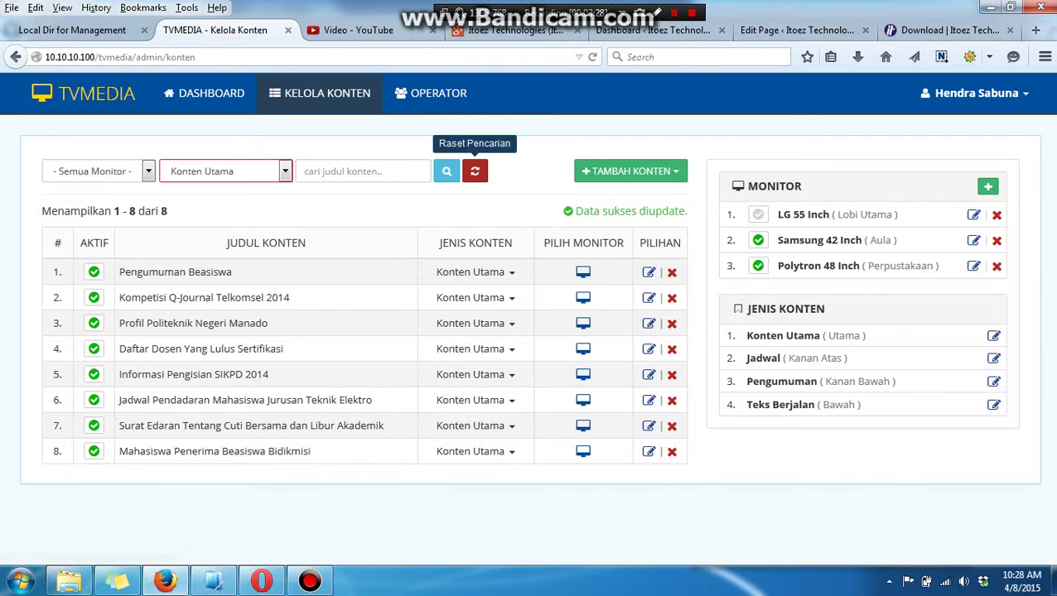
Clear the search filters, then view the Jadwal list from the dashboard.
click(475, 171)
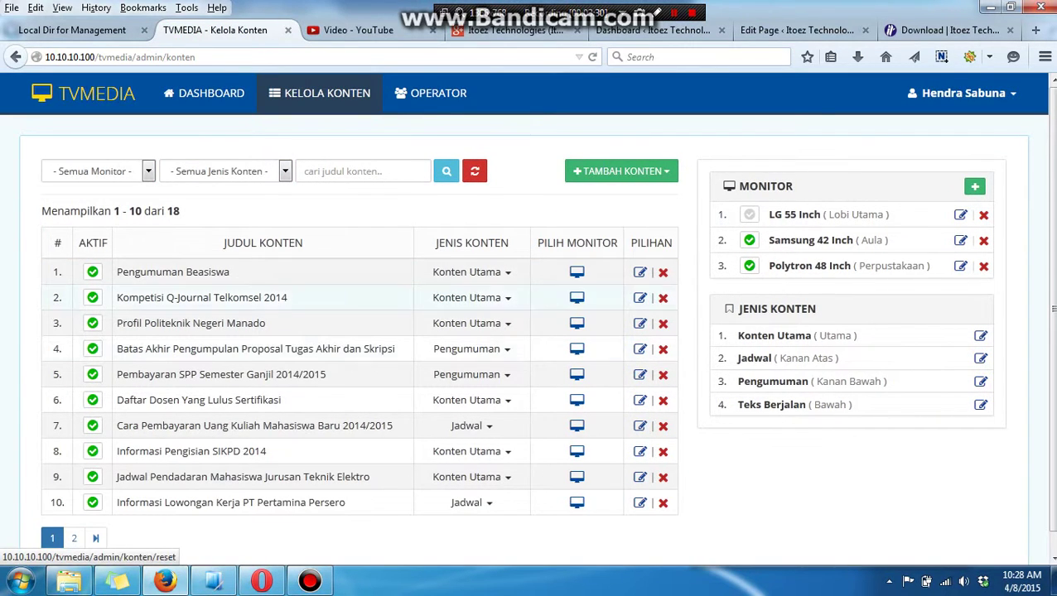
scroll(359, 373, down, 1)
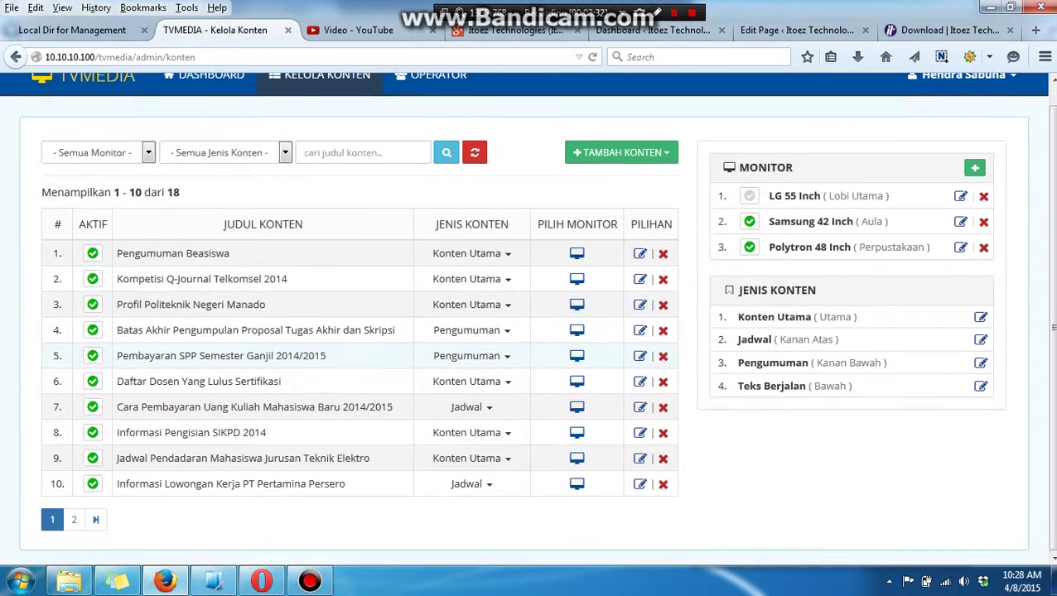
scroll(360, 373, up, 1)
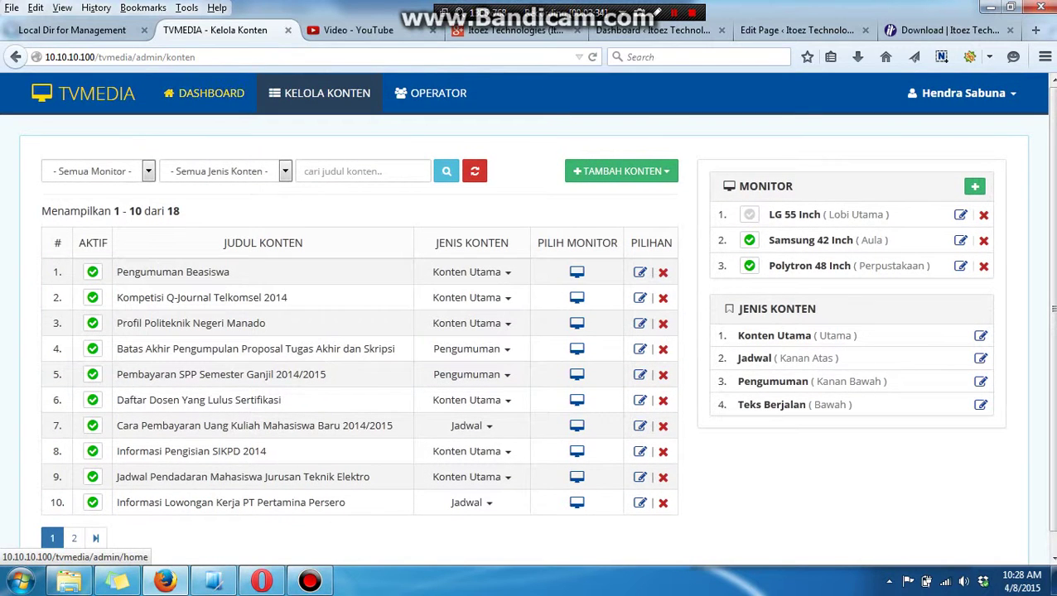
click(204, 93)
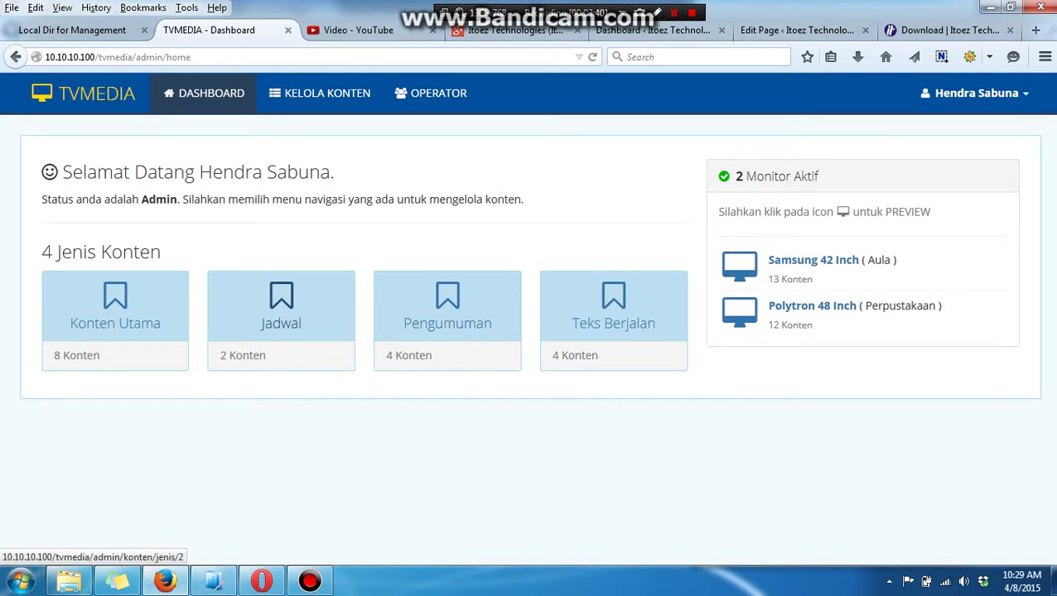
click(281, 302)
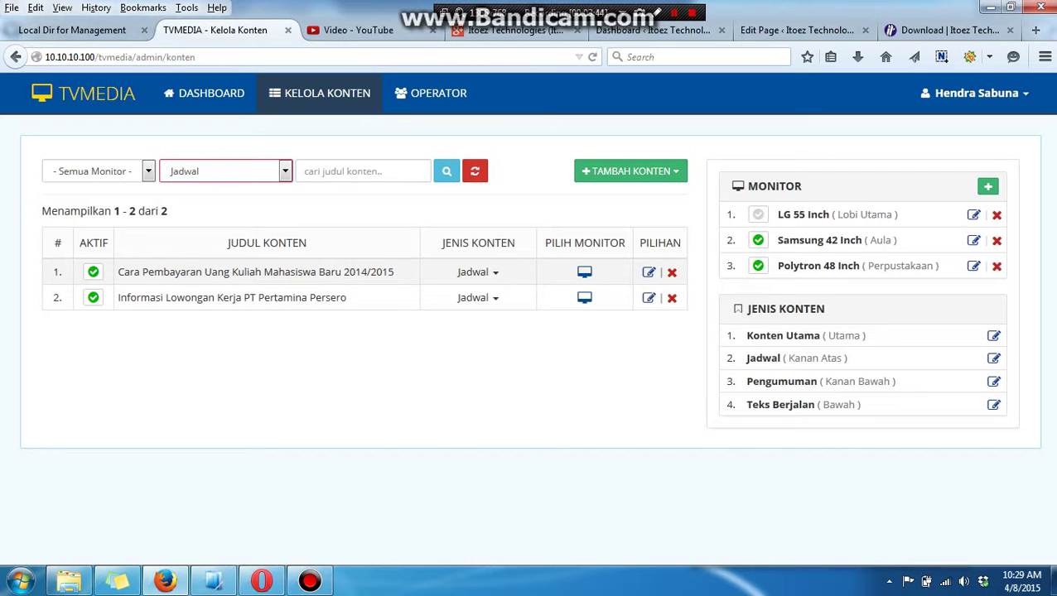
View the Pengumuman and Teks Berjalan lists from the dashboard.
click(208, 93)
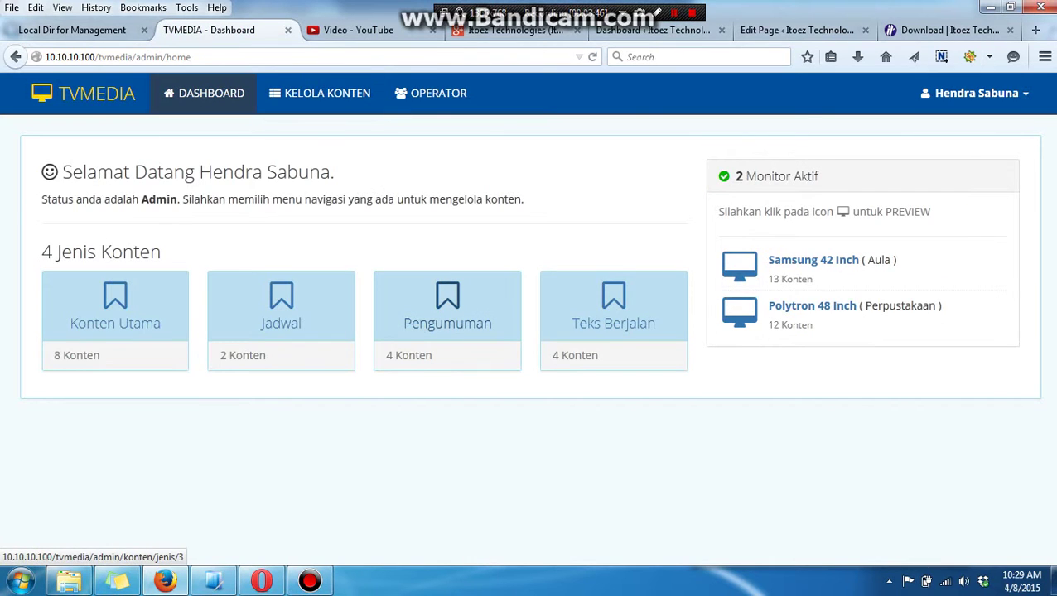
click(447, 302)
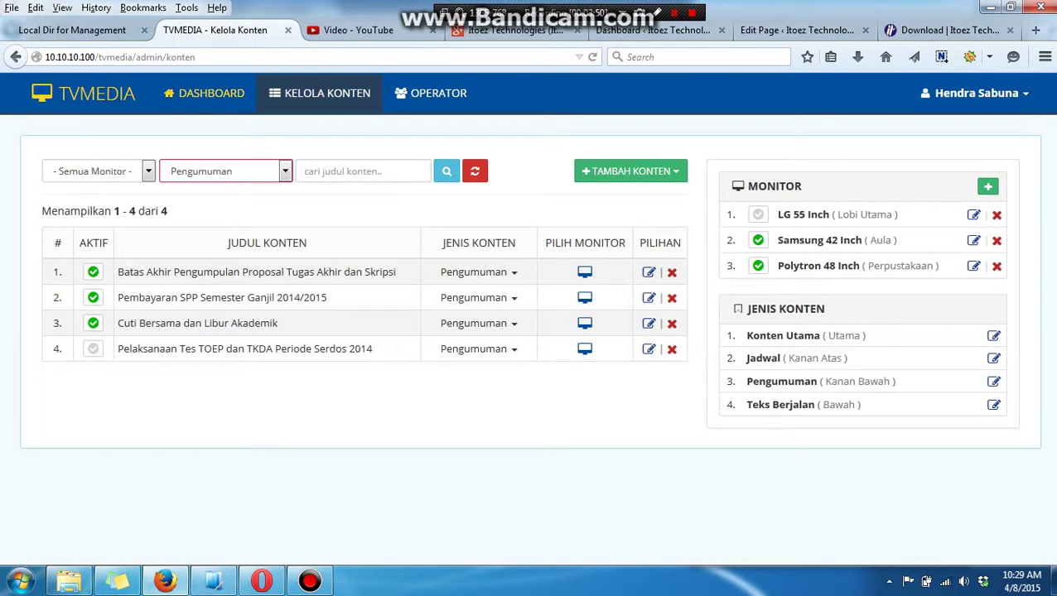
click(207, 93)
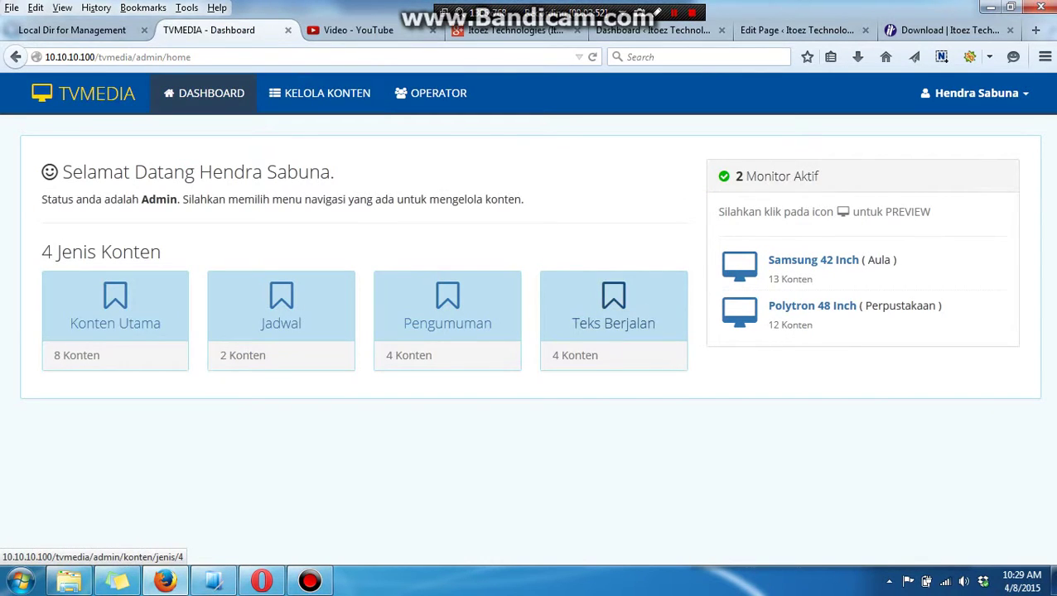
click(613, 307)
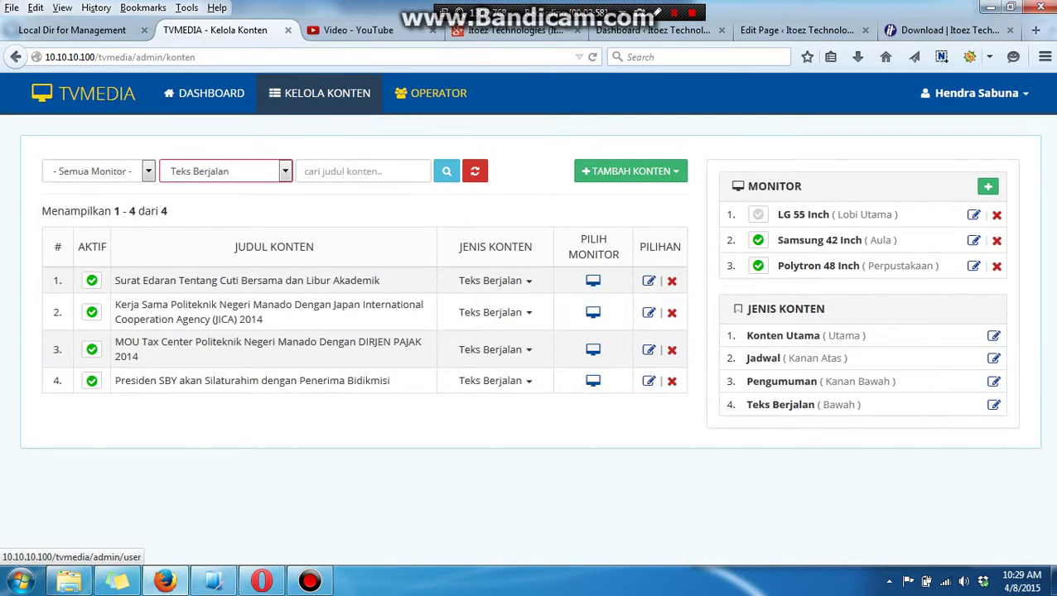
On the Operator page, toggle the first two users between Admin and Operator, ending as Operator.
click(430, 93)
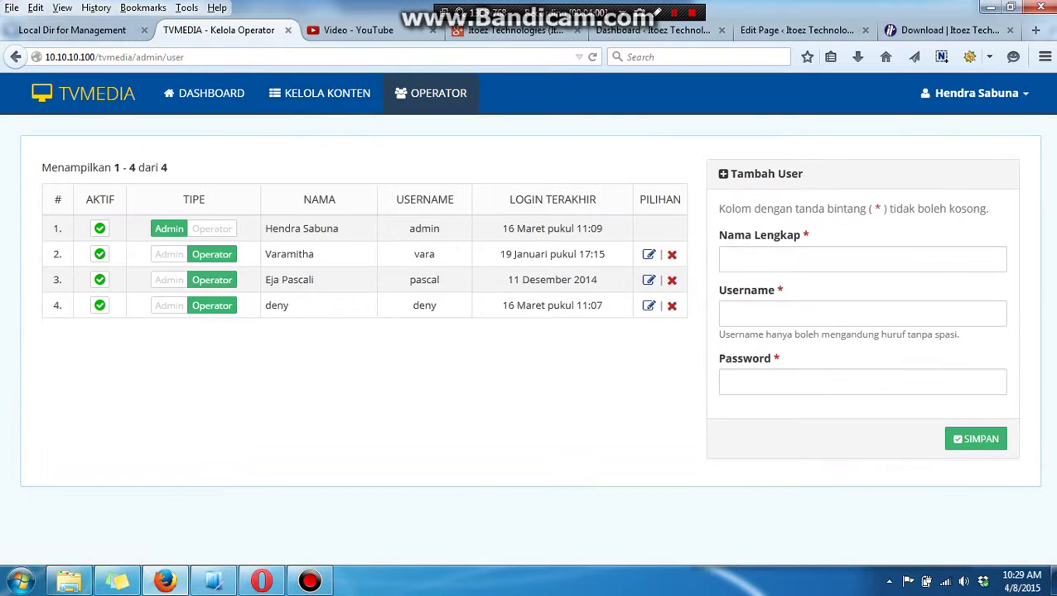
click(212, 228)
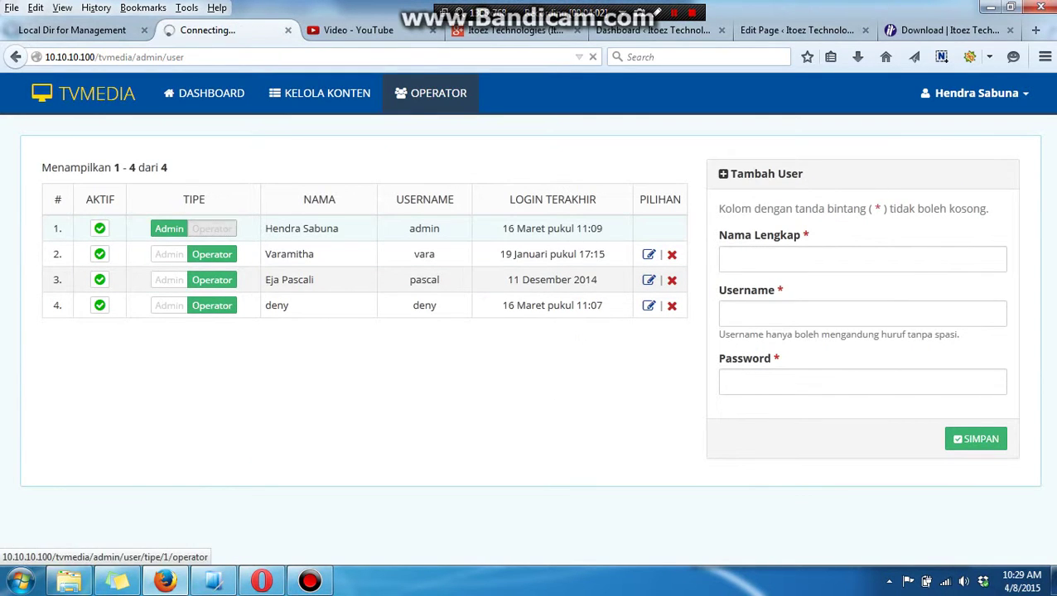
click(169, 229)
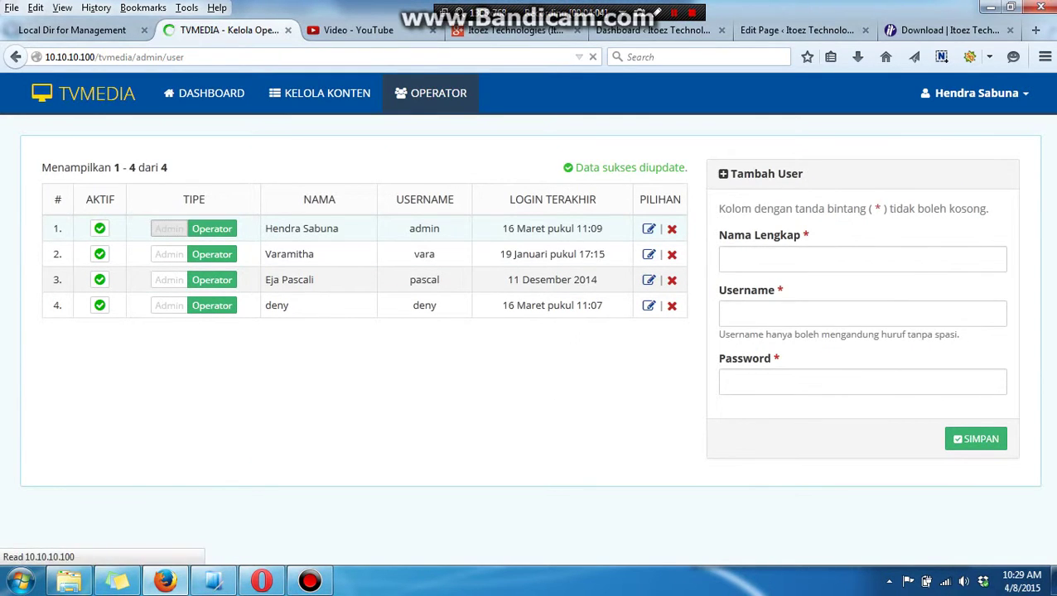
click(169, 254)
click(212, 255)
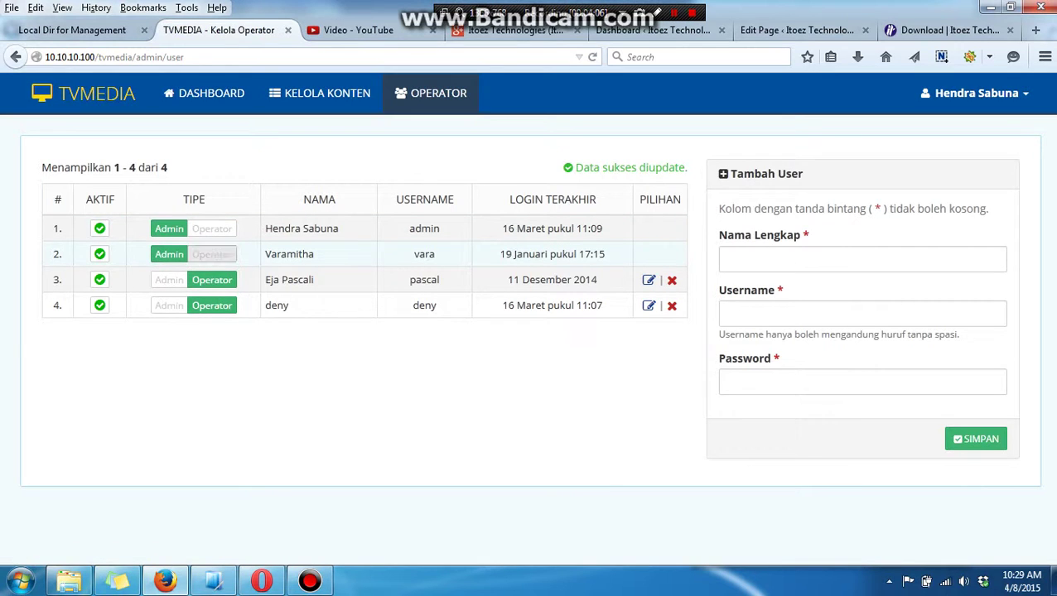
click(212, 228)
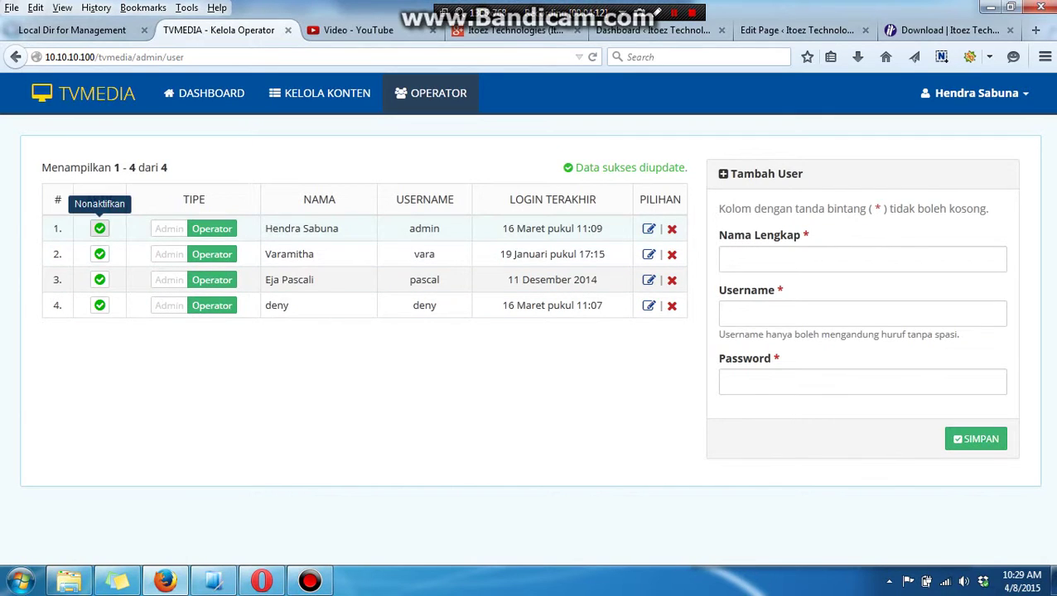
Toggle the first user's AKTIF check off and back on, keeping all accounts active.
click(99, 228)
click(100, 229)
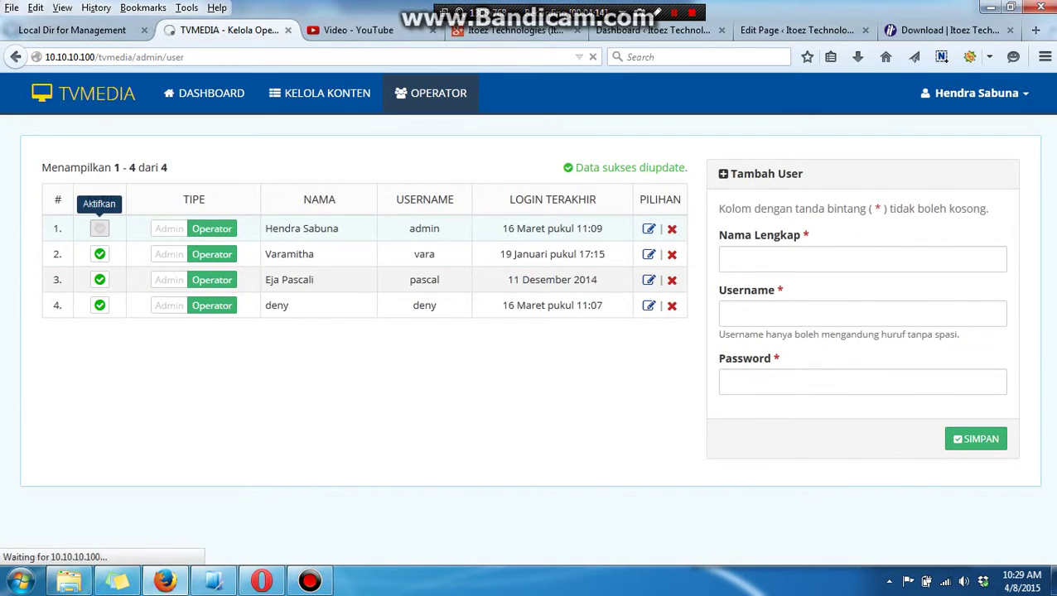
click(99, 254)
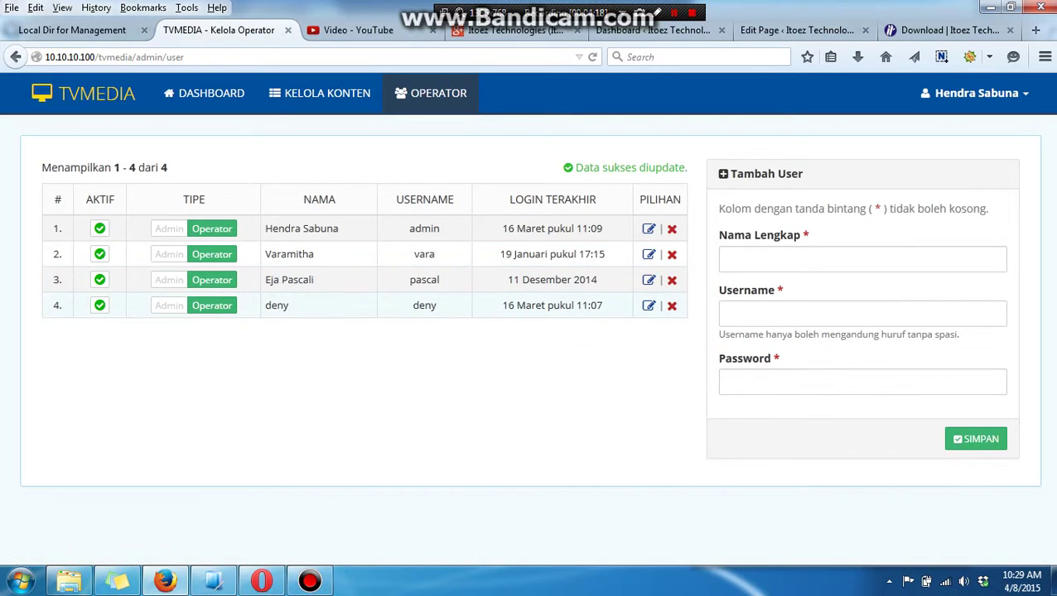
click(649, 255)
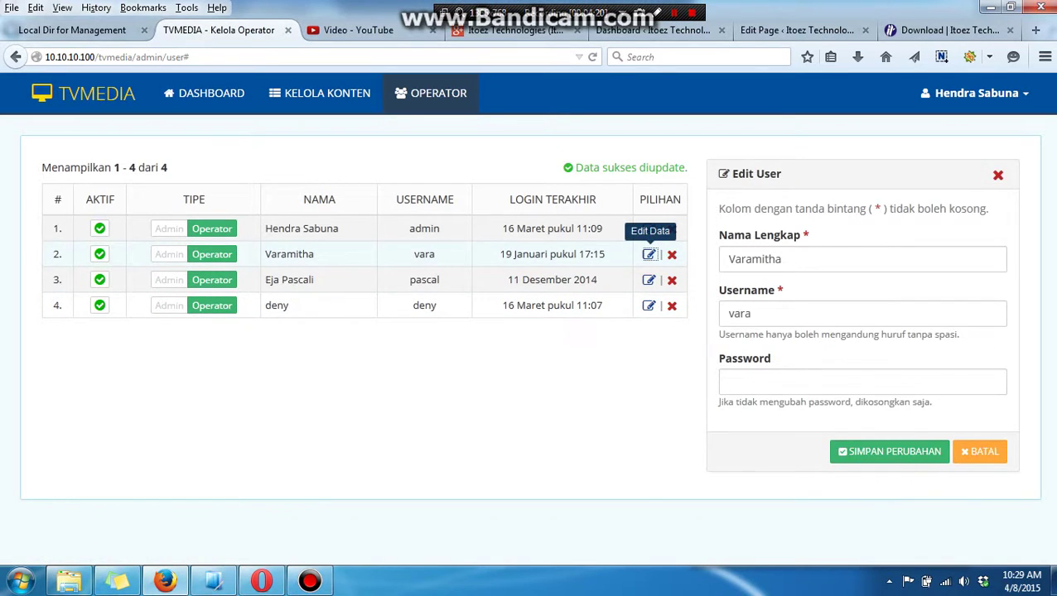
key(Tab)
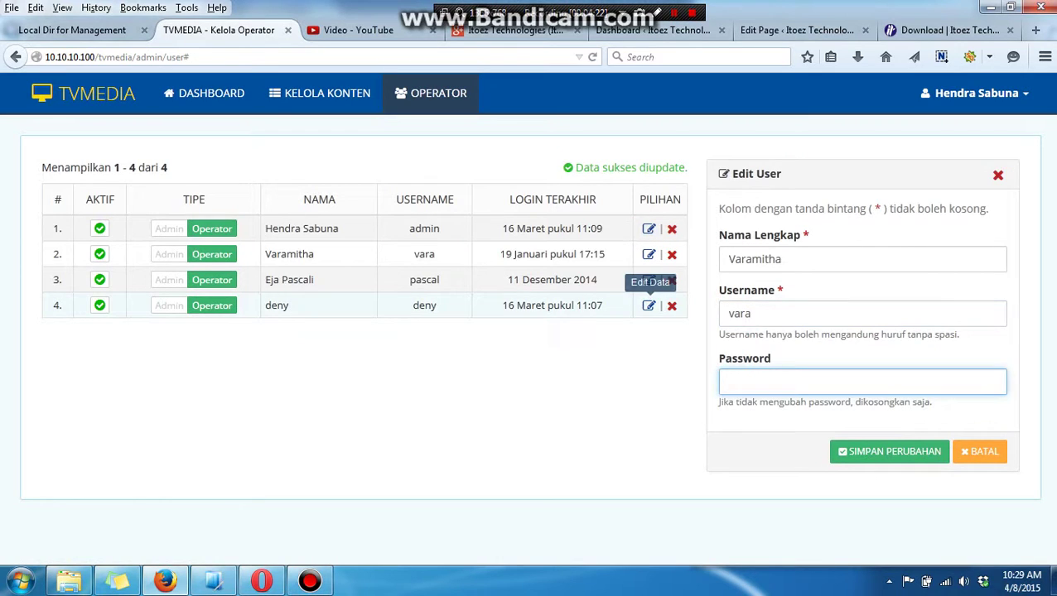
click(649, 306)
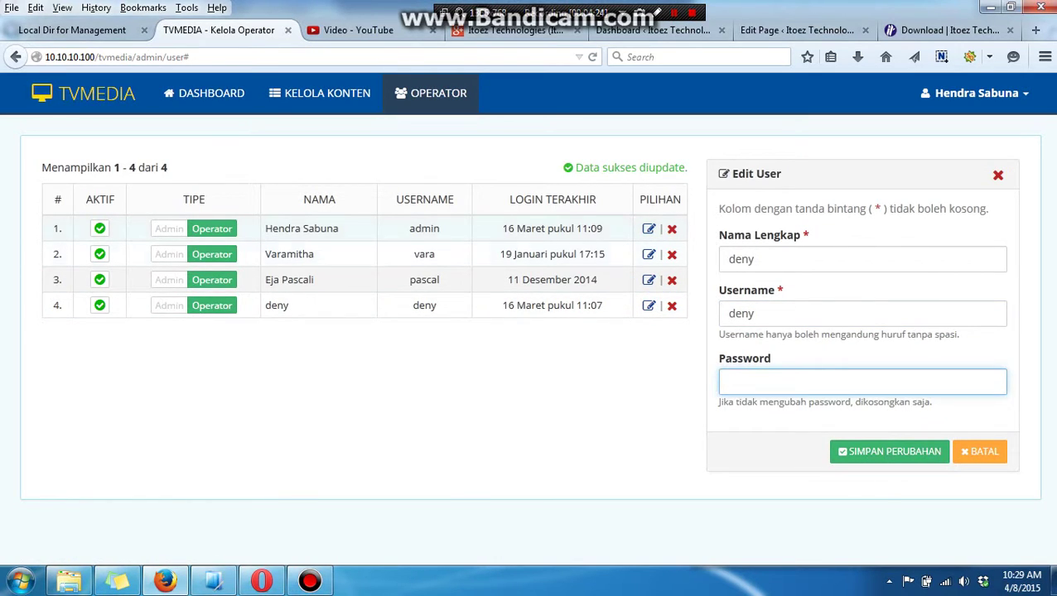
click(649, 229)
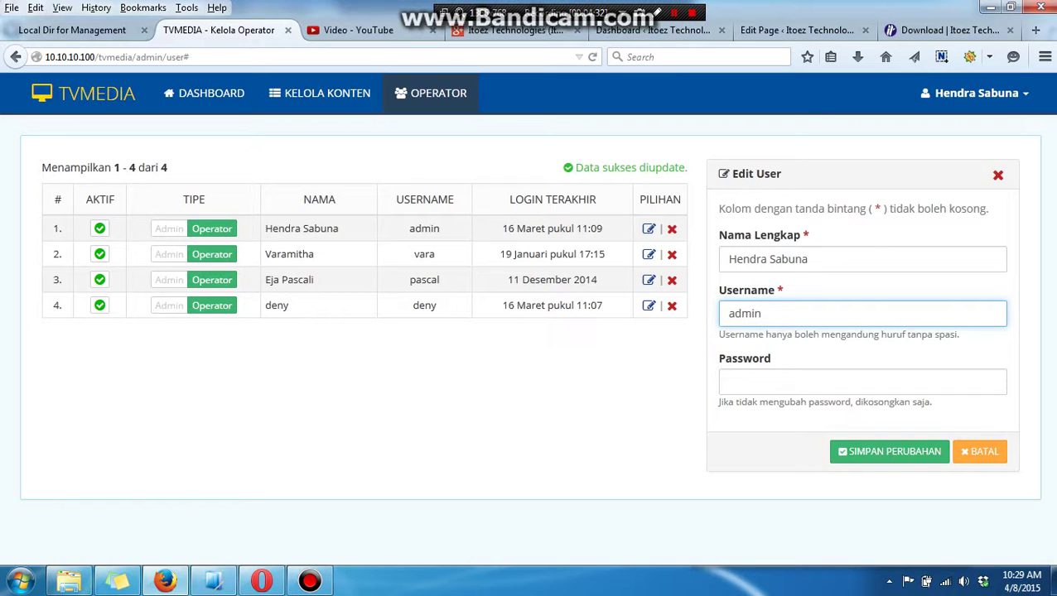
key(Return)
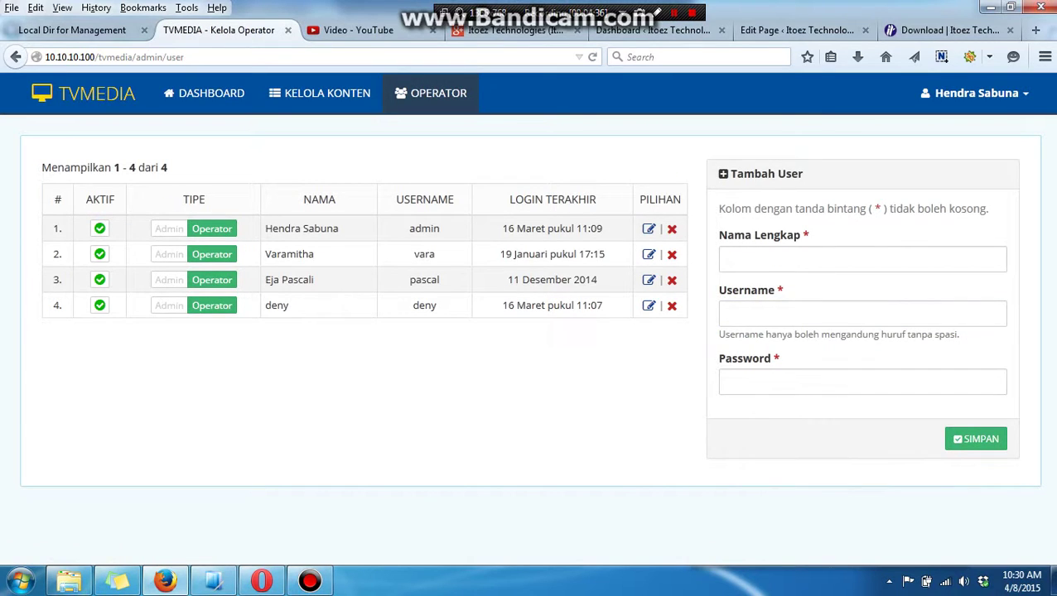
Create the new user with full name, username and password, then set its type to Admin.
key(Return)
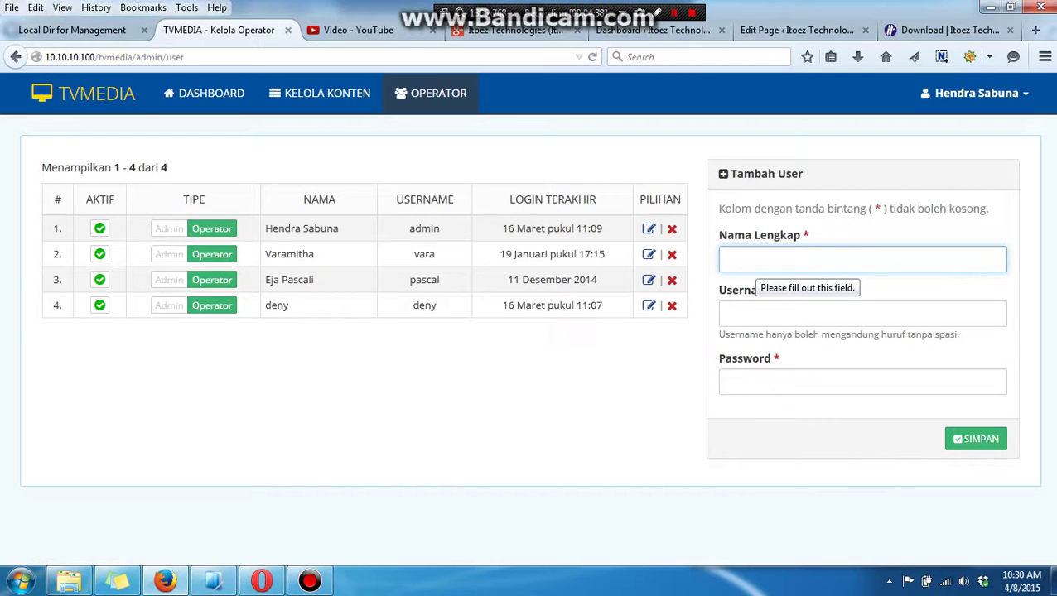
text(agus)
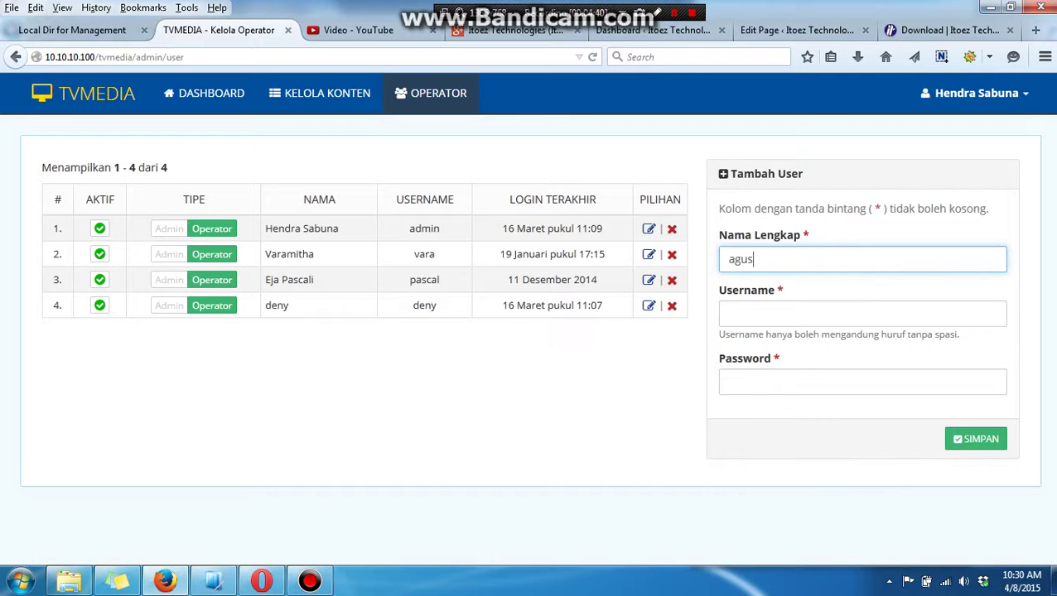
click(730, 313)
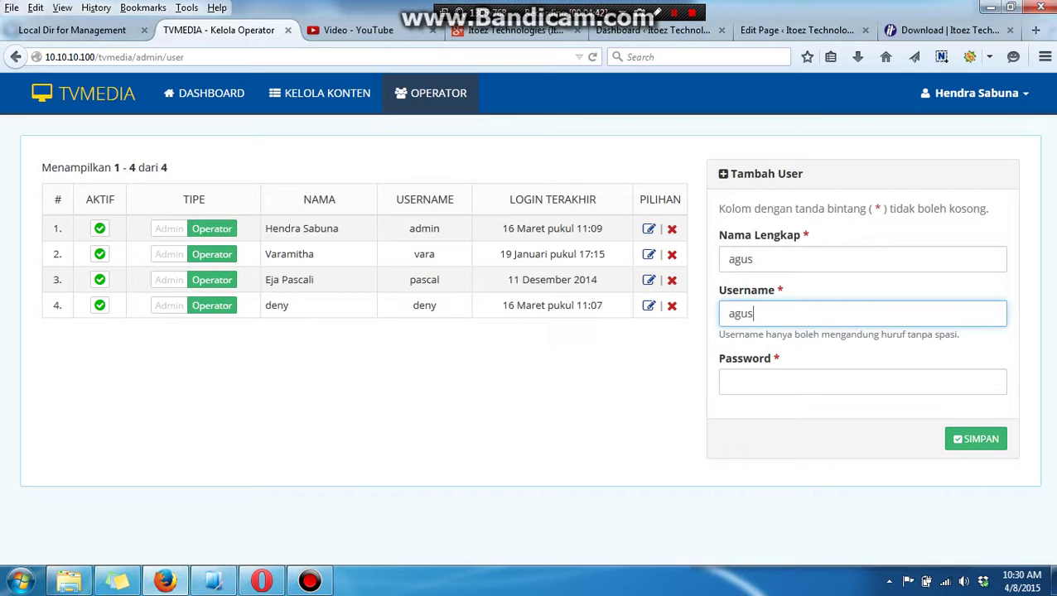
click(730, 382)
text(asd)
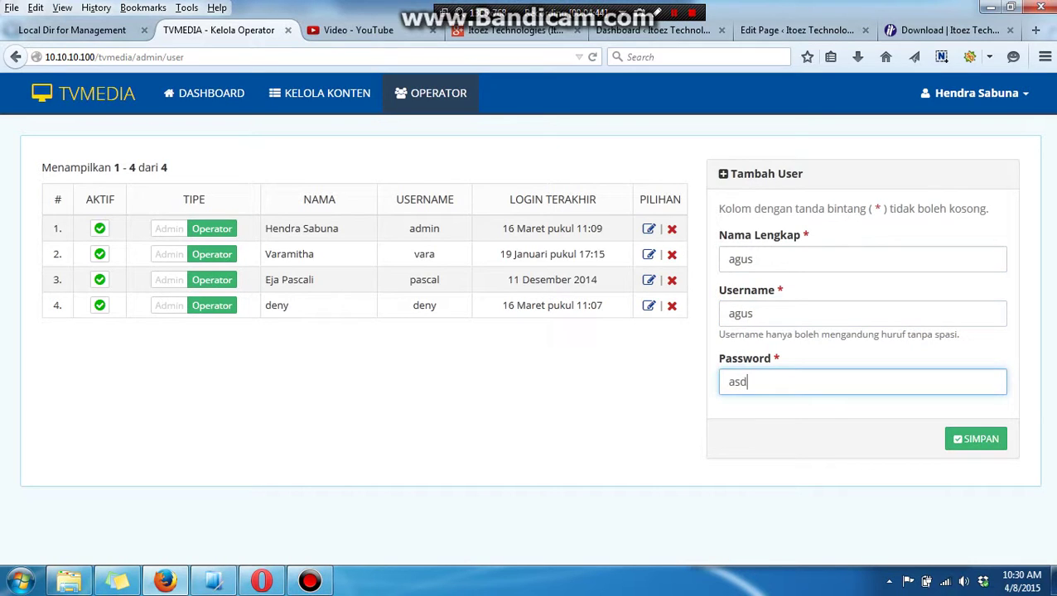
key(Return)
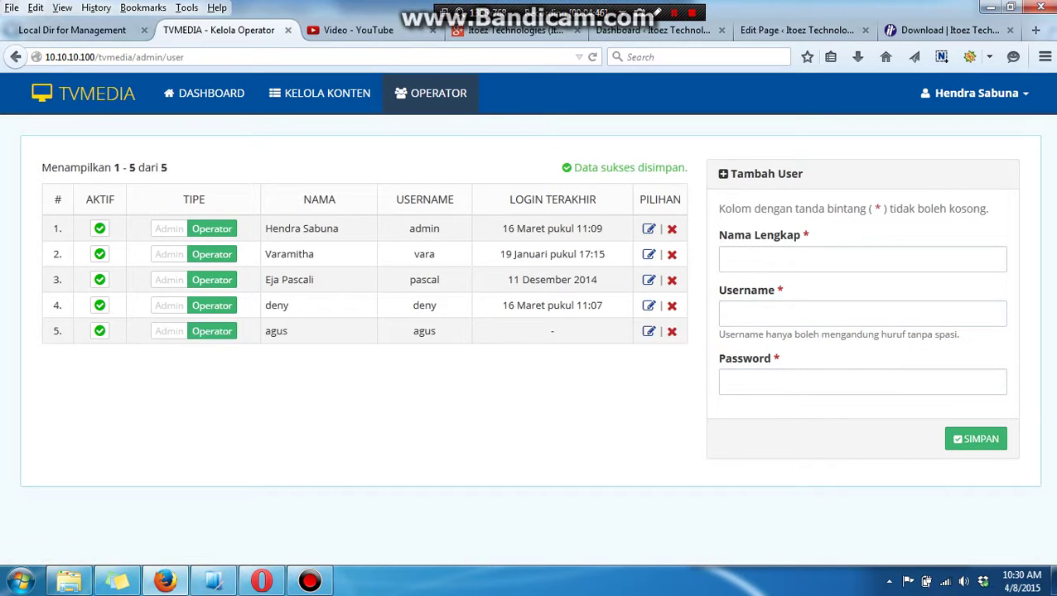
click(169, 331)
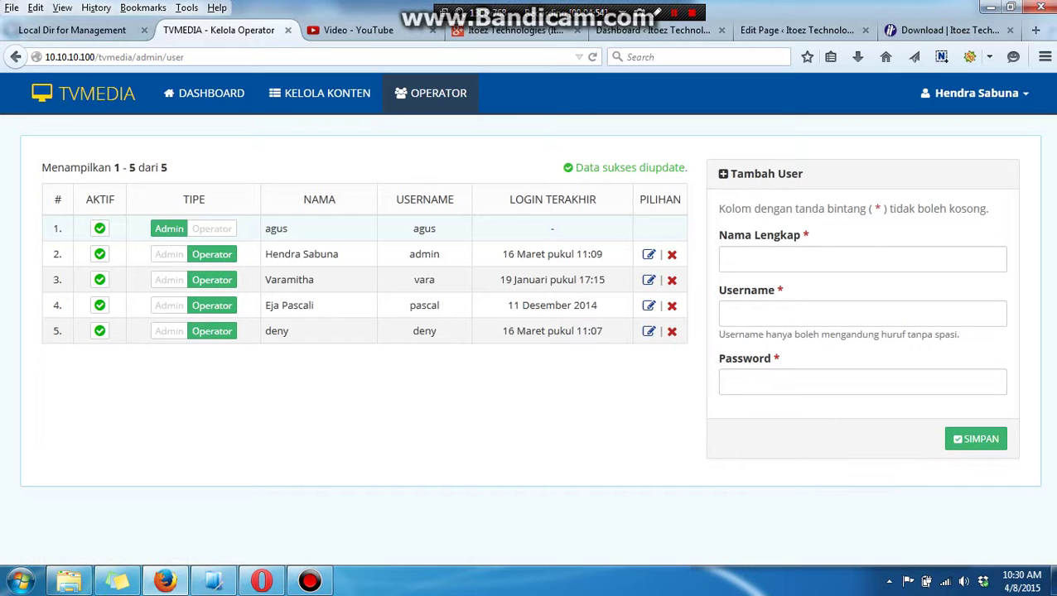
Return the new user to the Operator role and make the third listed account an Admin.
click(212, 228)
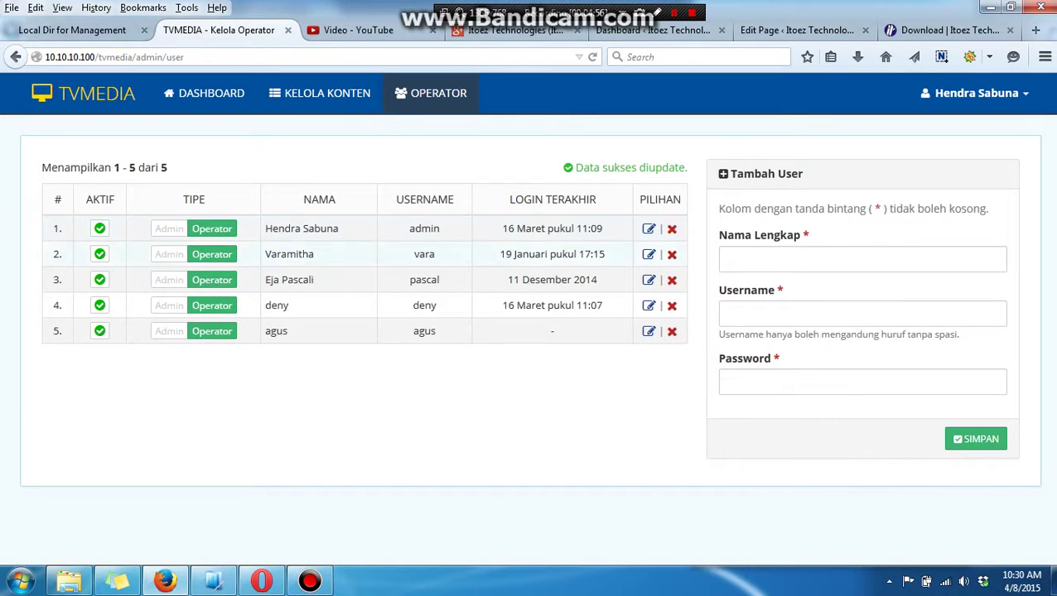
click(169, 279)
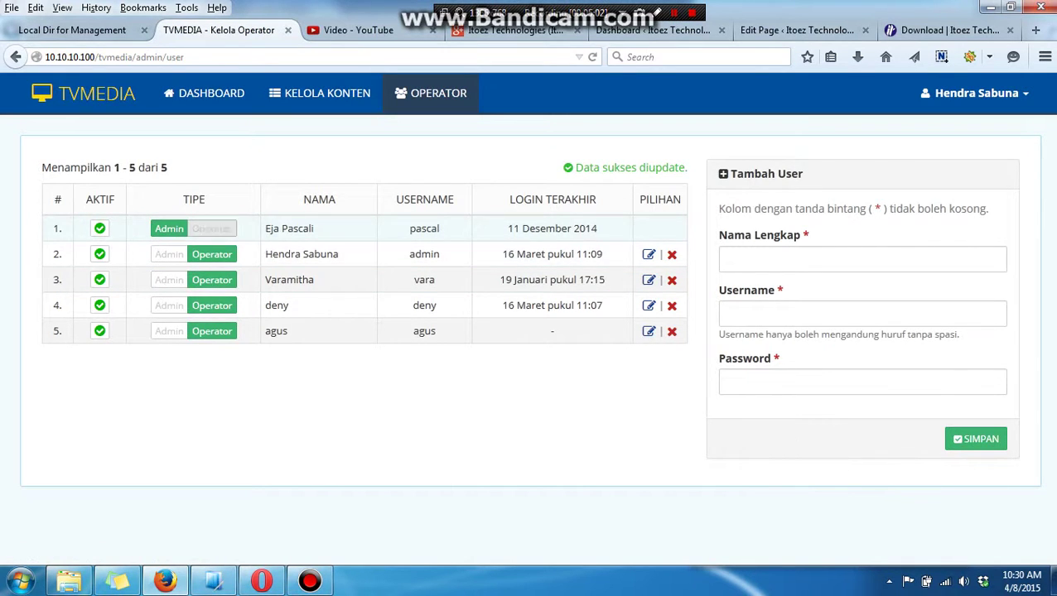
click(212, 254)
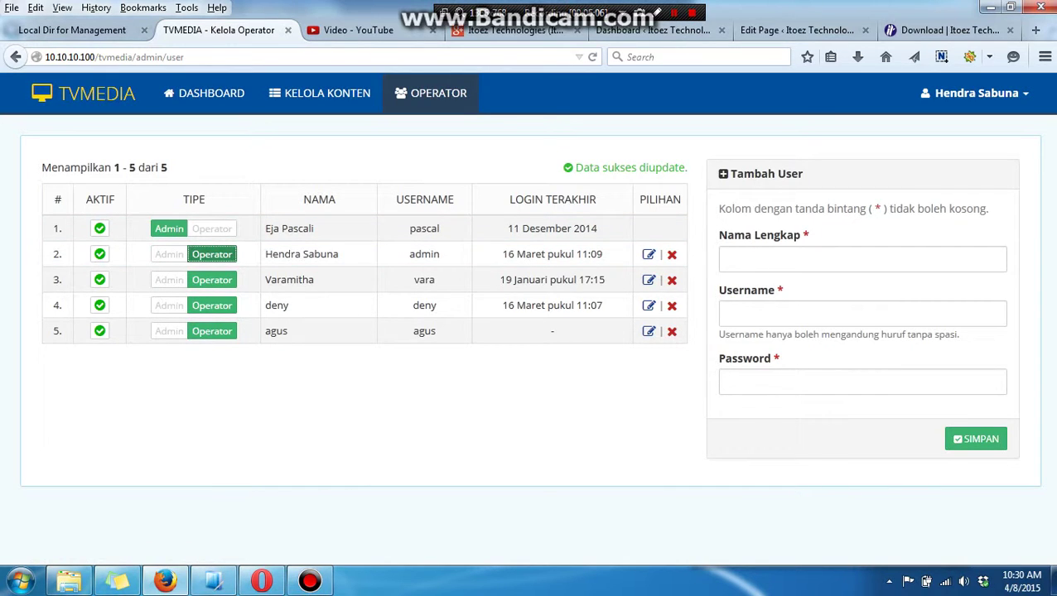
click(976, 93)
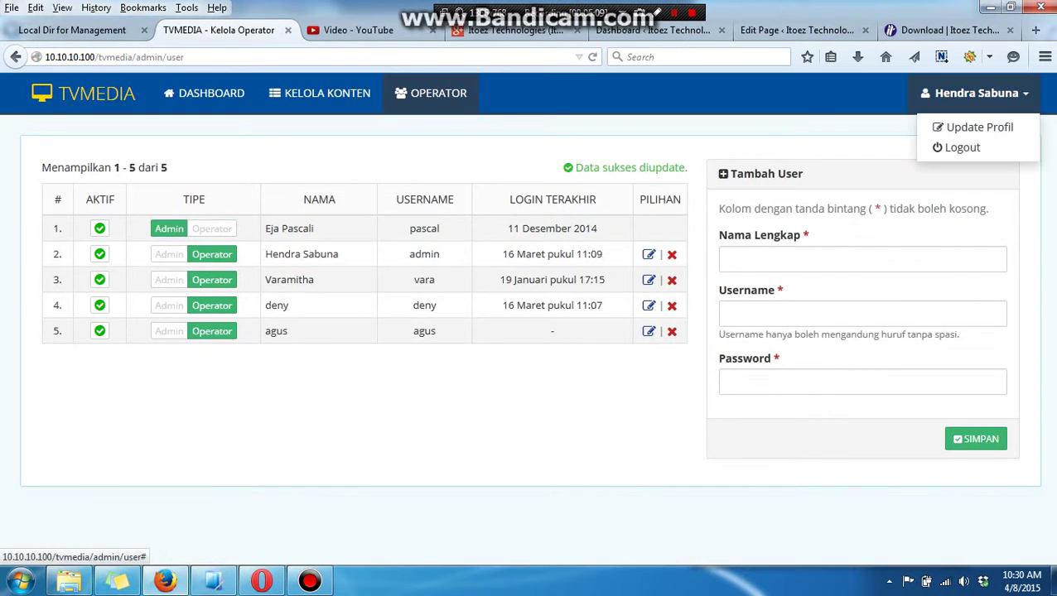
Save the admin's Update Profil form unchanged, then log out to the operator login page.
click(974, 127)
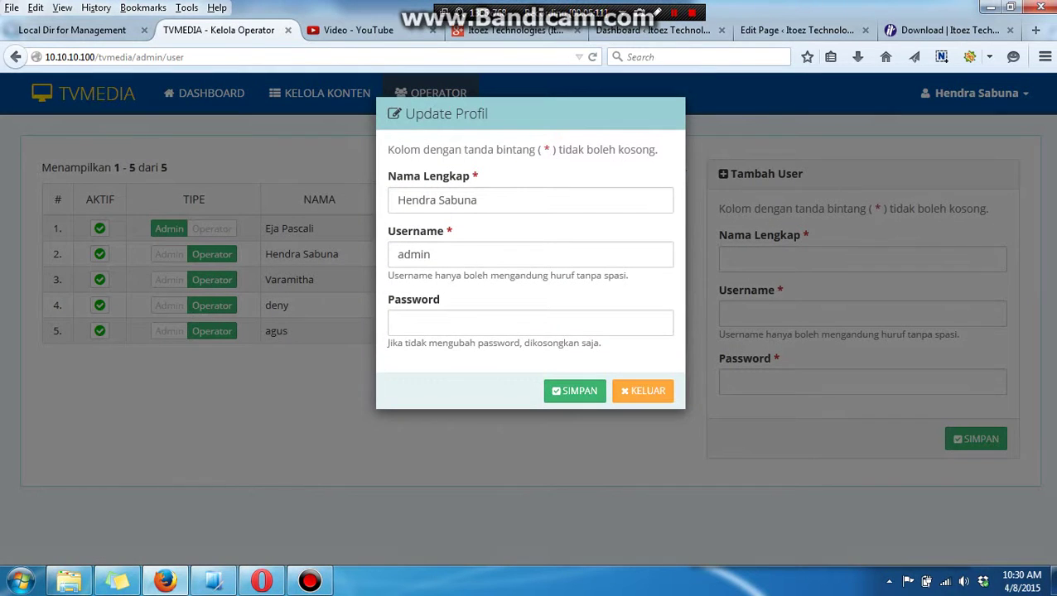
click(478, 200)
click(432, 254)
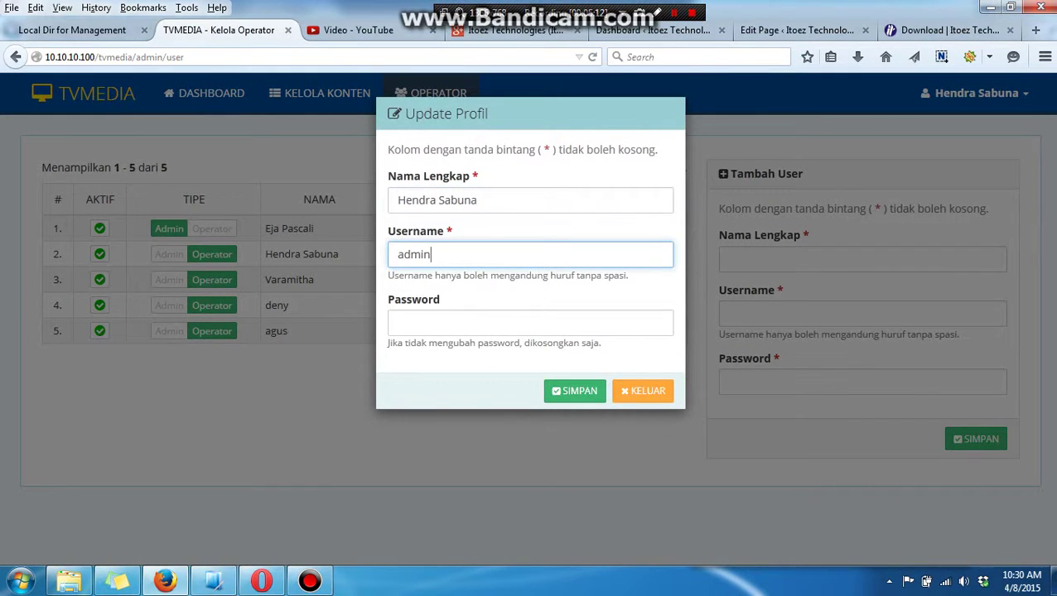
click(464, 323)
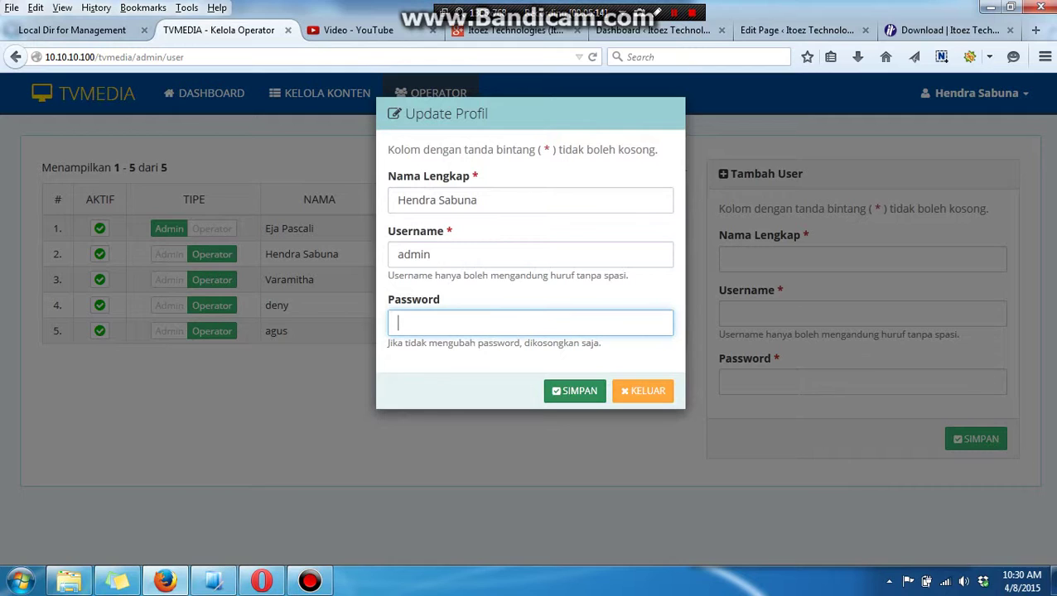
key(Return)
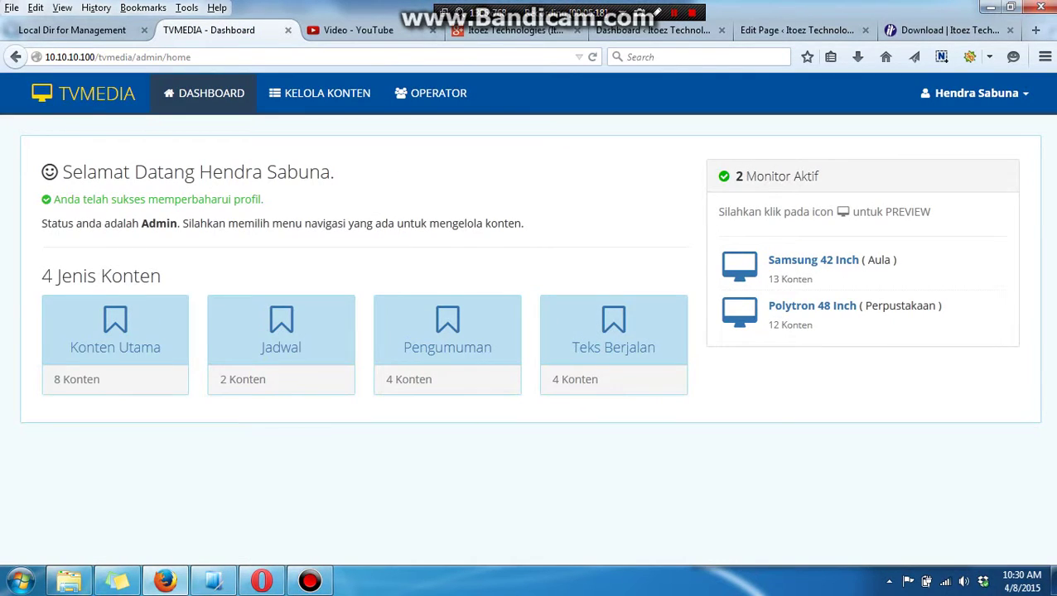
click(975, 93)
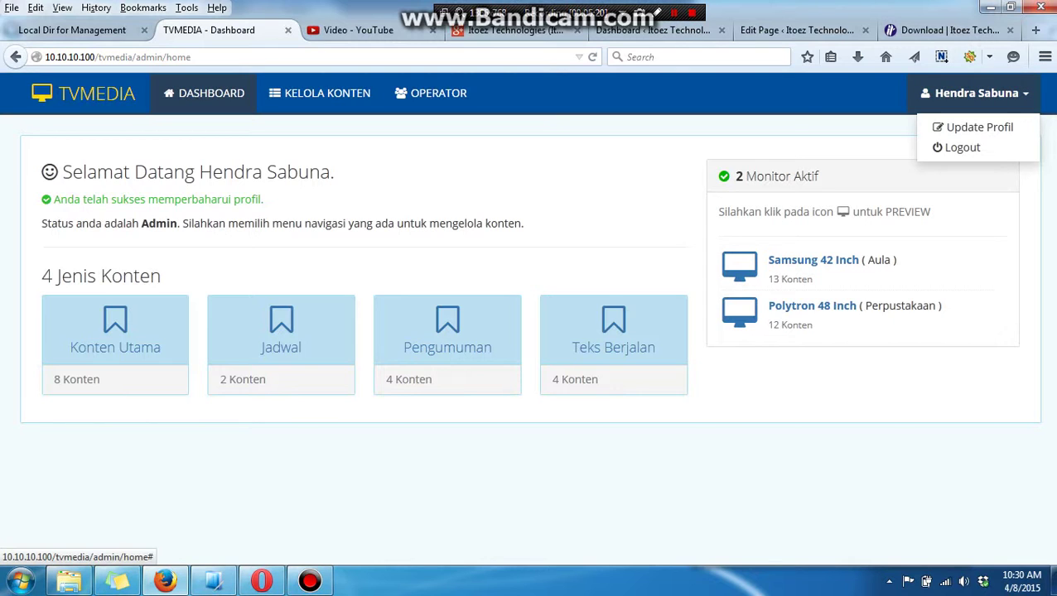
click(957, 147)
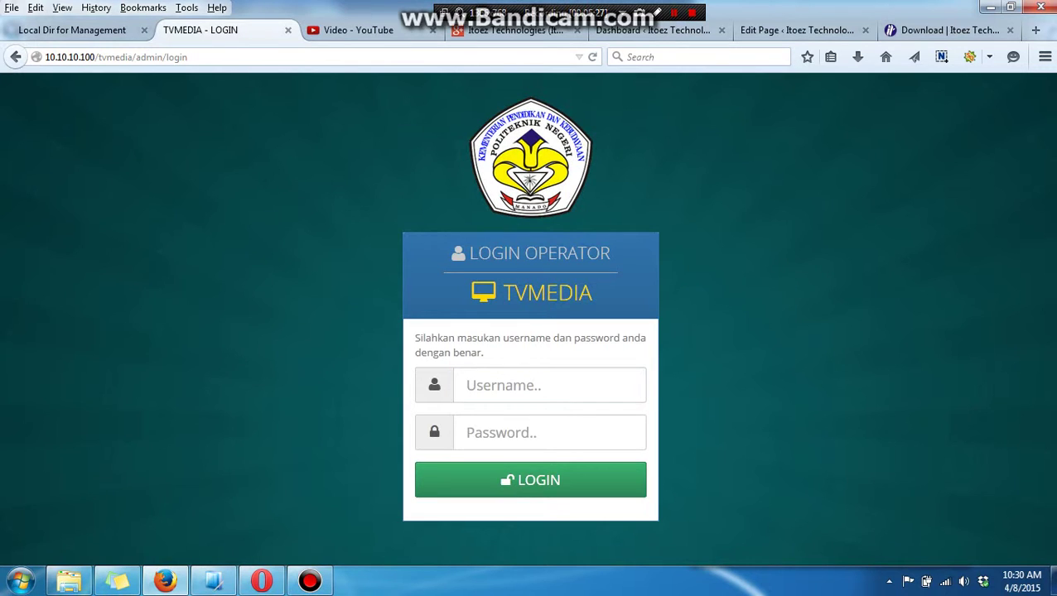
Try signing in with an empty form, then unregistered username 'hh' and a password, getting errors.
key(Return)
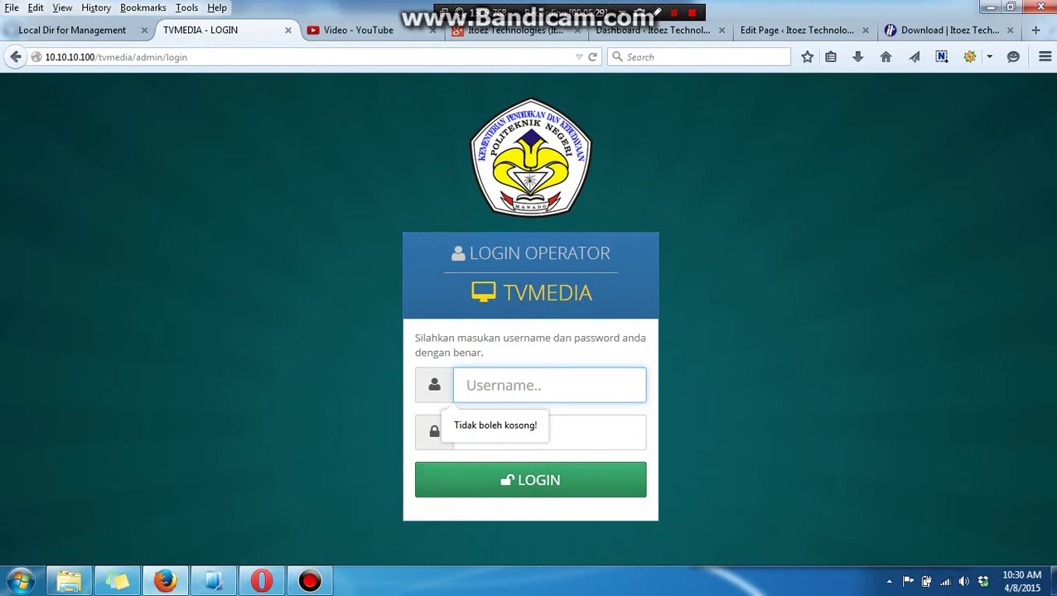
key(Tab)
key(shift+Tab)
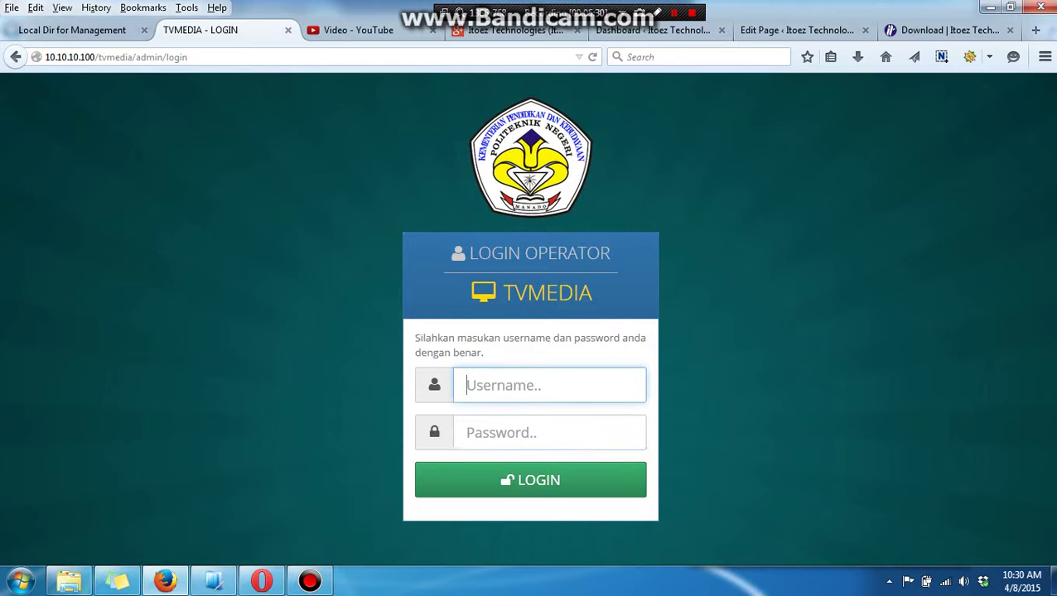
text(hh)
key(Return)
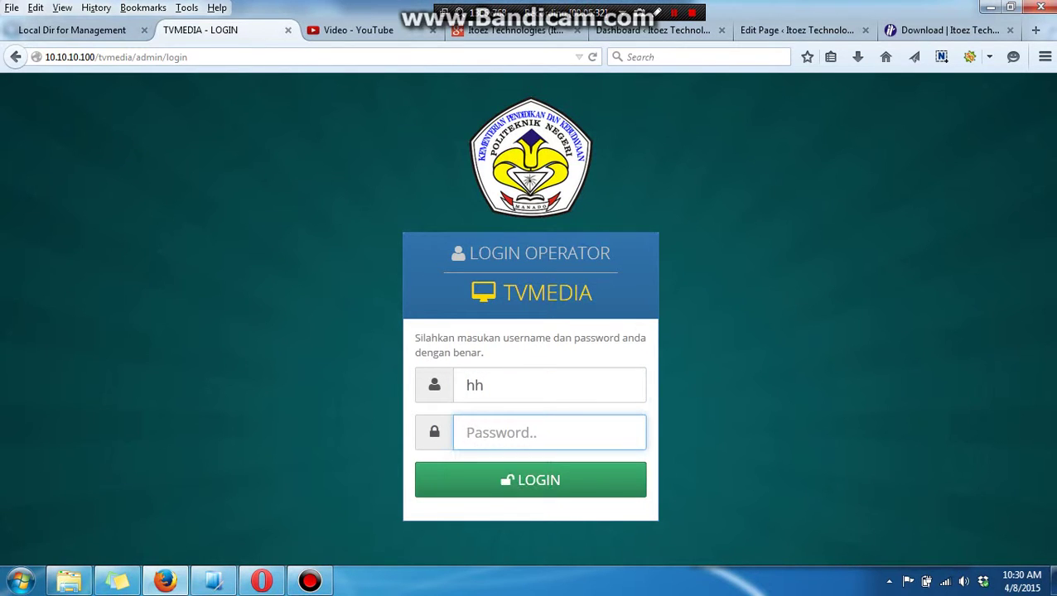
text(hhh)
key(Return)
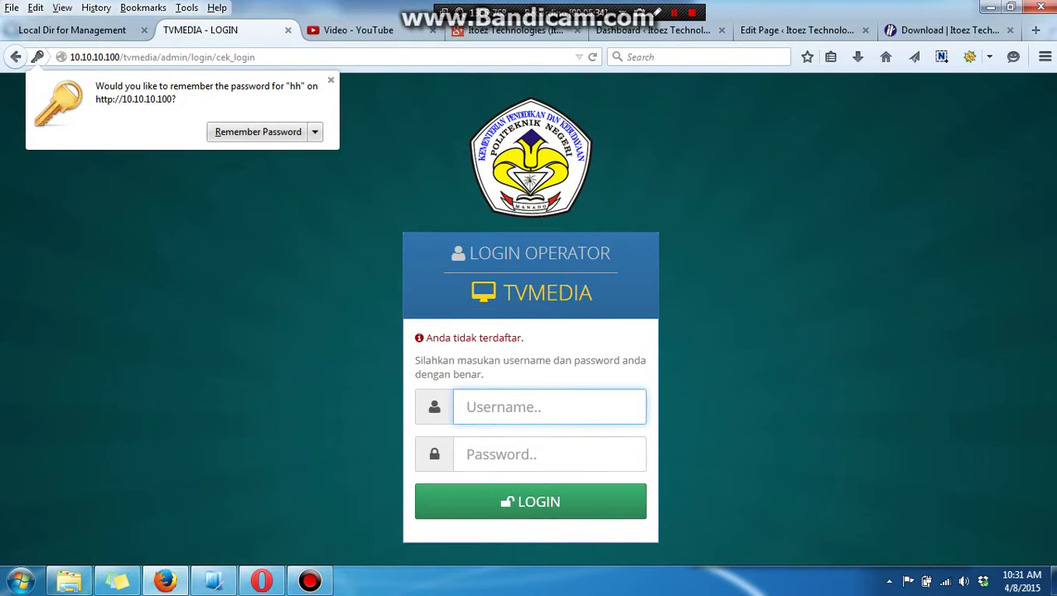
drag(524, 338, 425, 338)
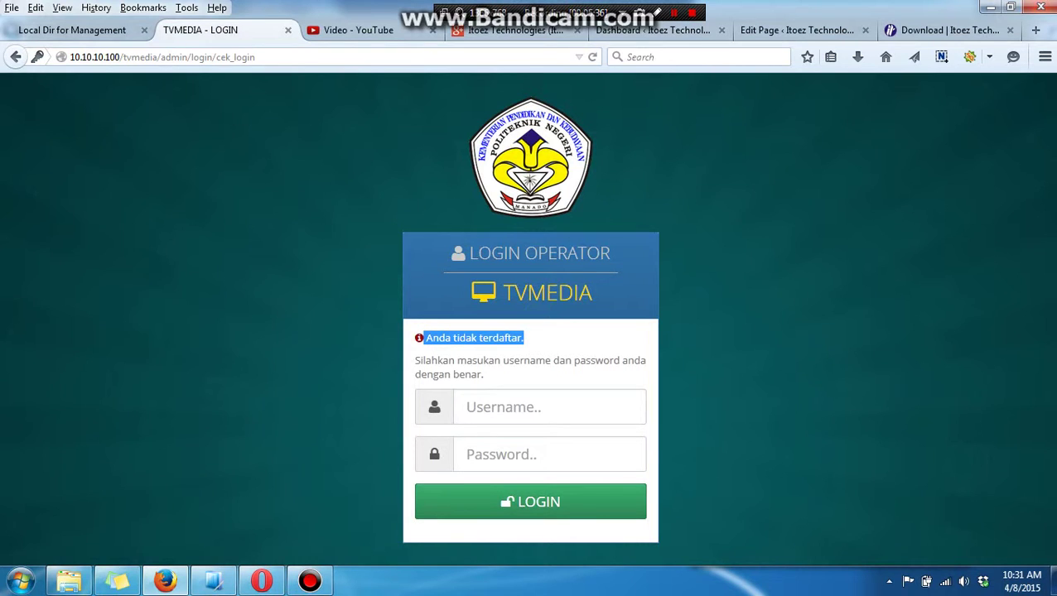
Edit the address bar, stripping cek_login to leave 10.10.10.100/tvmedia/.
click(162, 57)
key(Return)
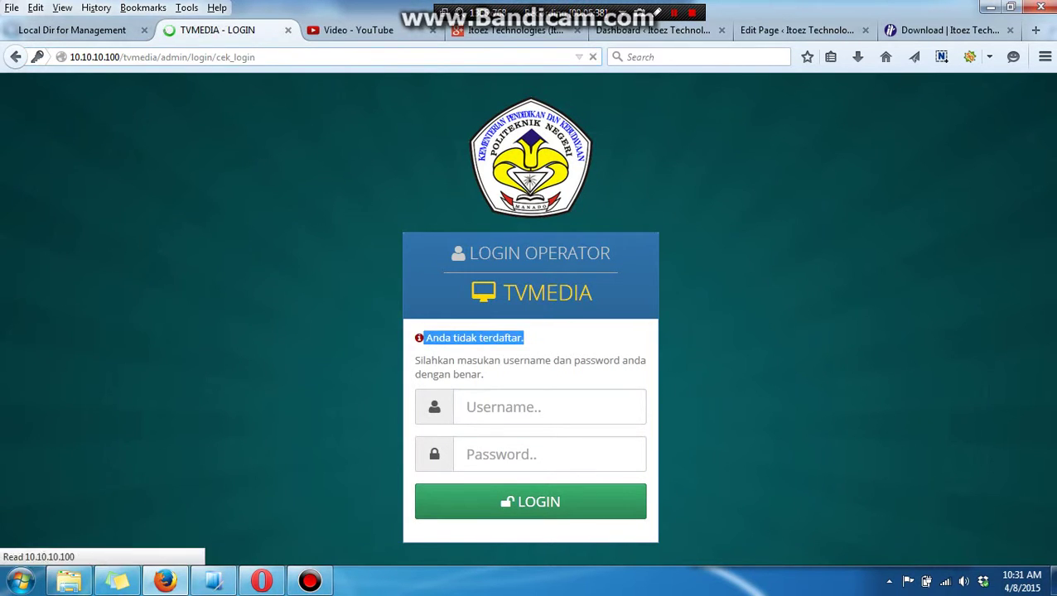
double_click(235, 57)
key(BackSpace)
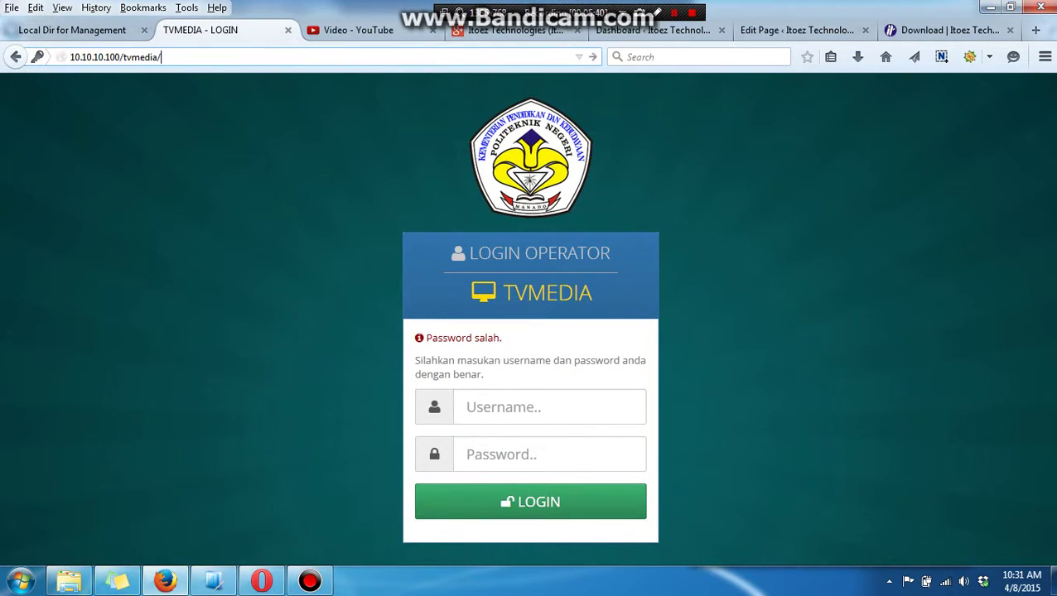
Load 10.10.10.100/tvmedia/ and choose the Samsung 42 Inch (Aula) monitor display.
key(Return)
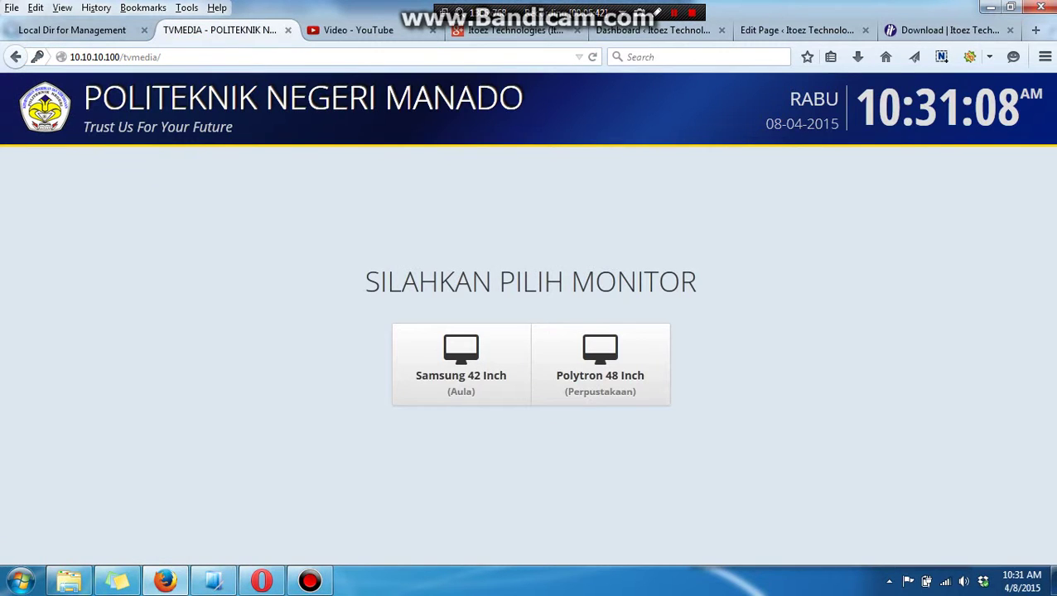
key(Tab)
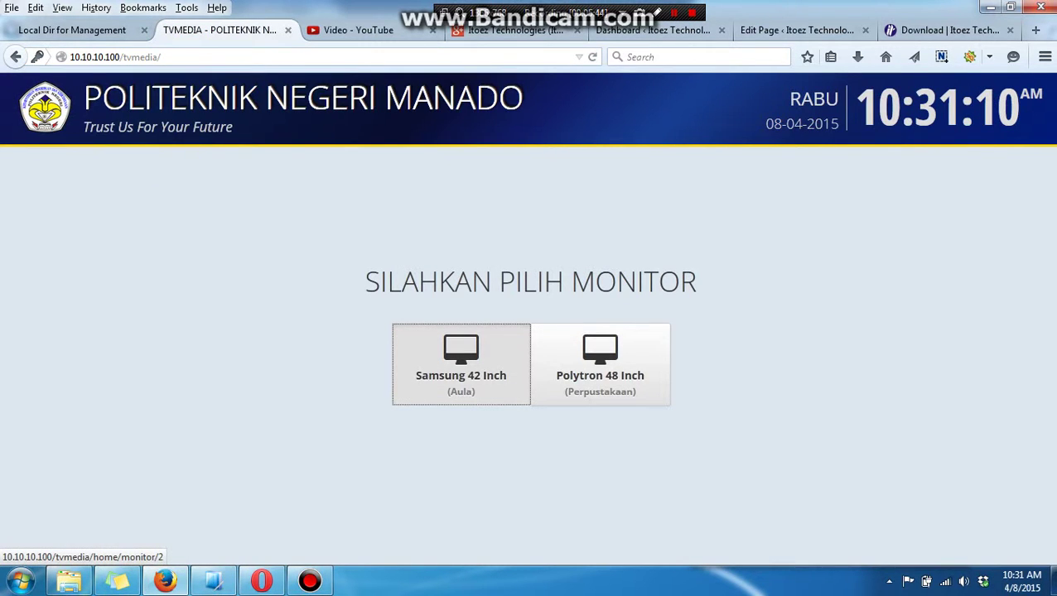
key(Return)
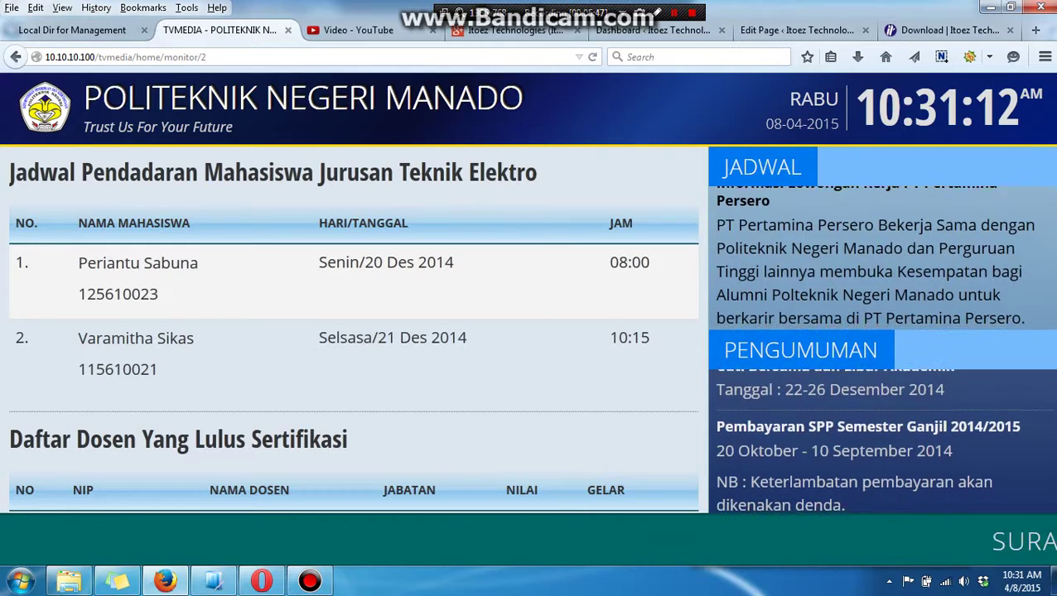